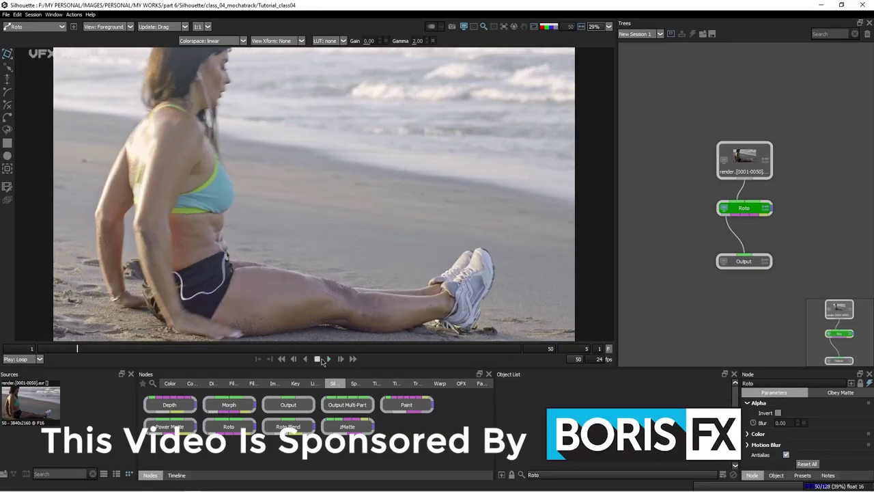
Step: Scrub through the footage to examine how the woman's back and body move across the shot
left_click_drag(328, 350, 363, 364)
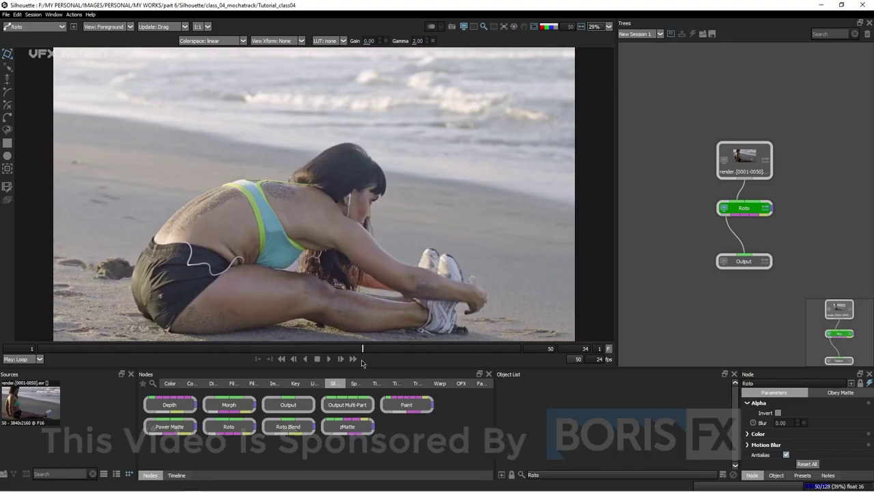
left_click_drag(361, 350, 343, 350)
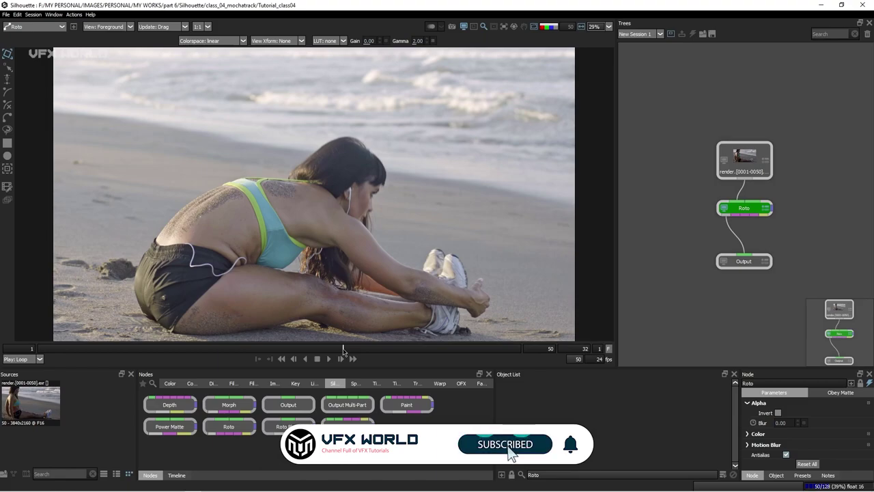
left_click_drag(343, 350, 323, 350)
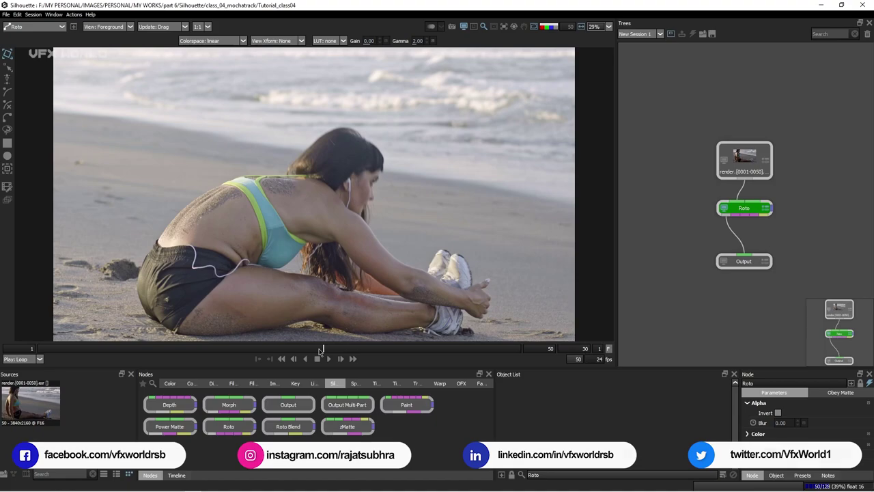
scroll(216, 247, "up", 3)
scroll(216, 247, "down", 3)
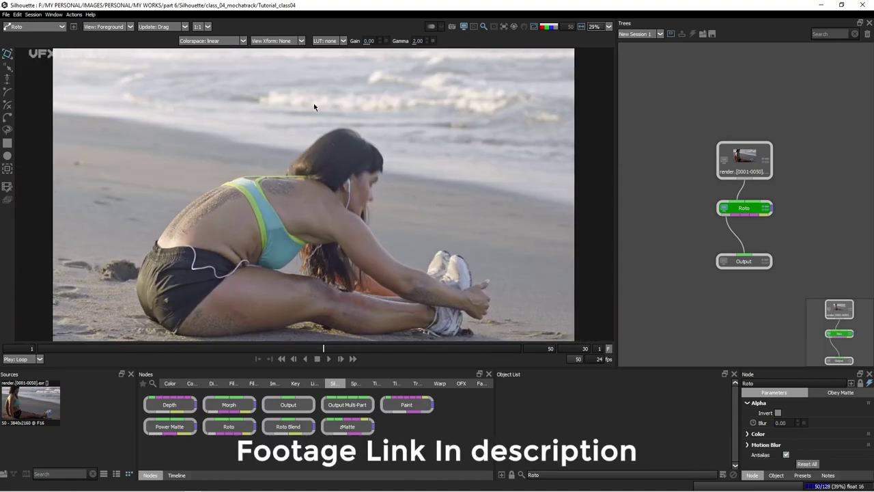
Step: Set up the Mocha Tracker for the Roto node and add a new layer to its object list
left_click(7, 169)
left_click(174, 388)
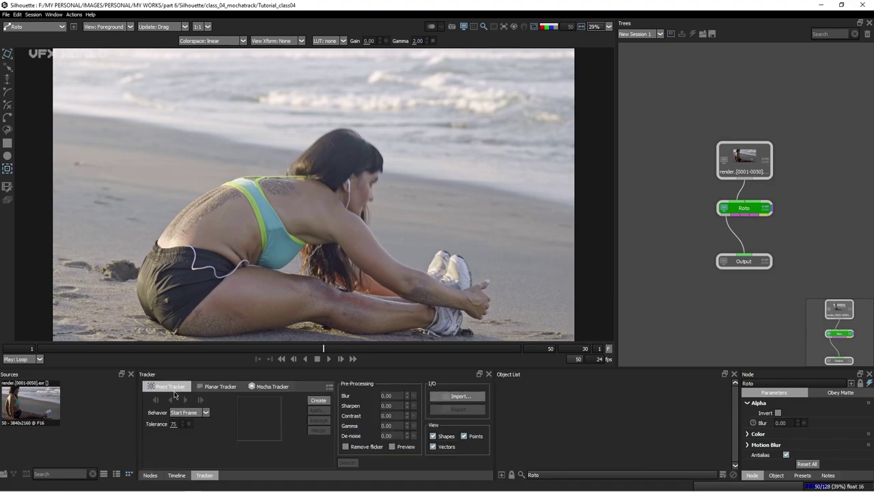
left_click(217, 387)
left_click(286, 388)
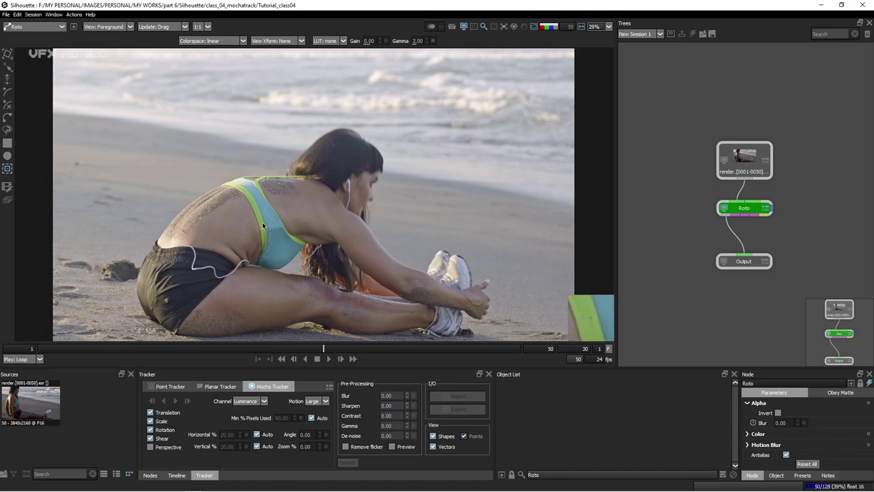
left_click_drag(263, 222, 280, 217)
scroll(280, 218, "up", 1)
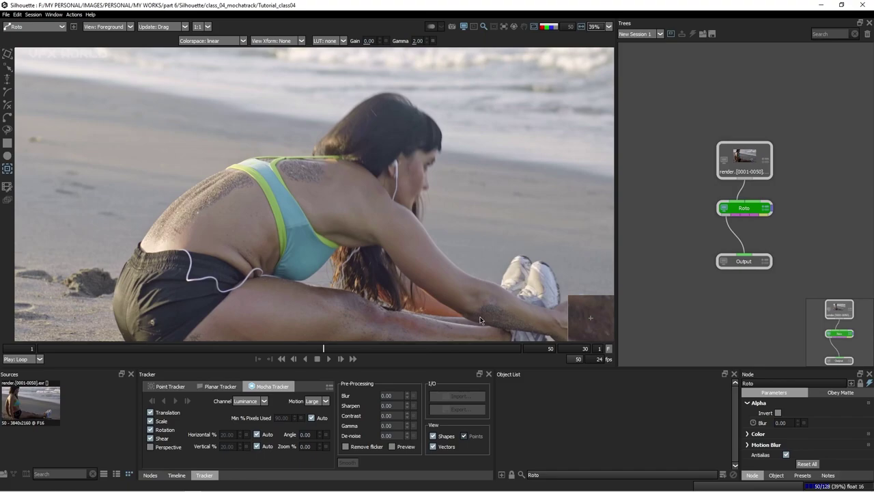
left_click(722, 475)
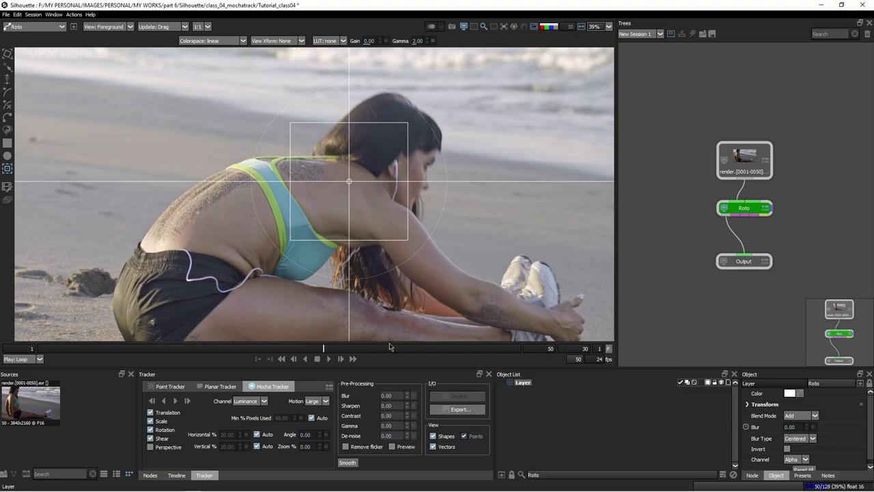
Step: Review the movement across the frame range and go to the last frame, 50, framing the back in the viewer
left_click(314, 349)
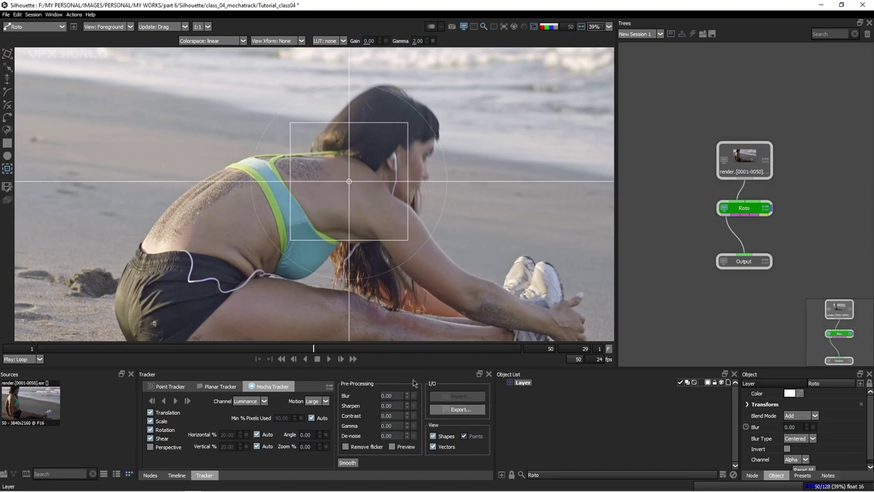
left_click(327, 356)
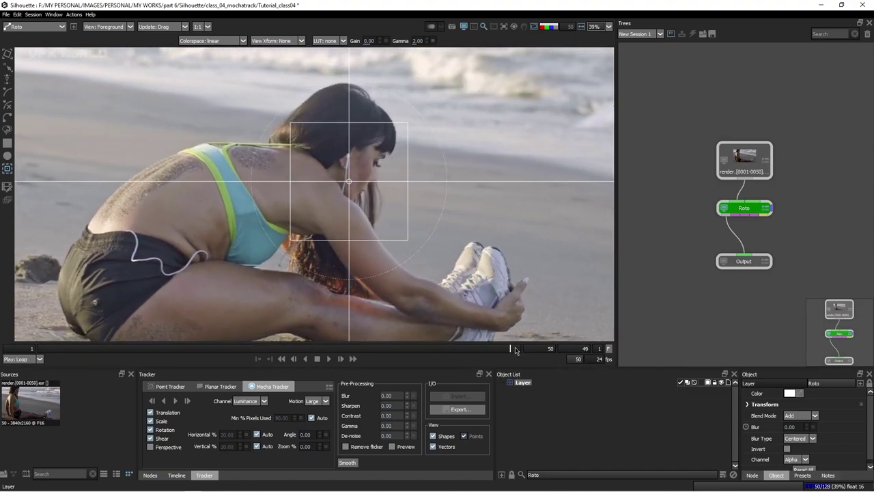
left_click(431, 349)
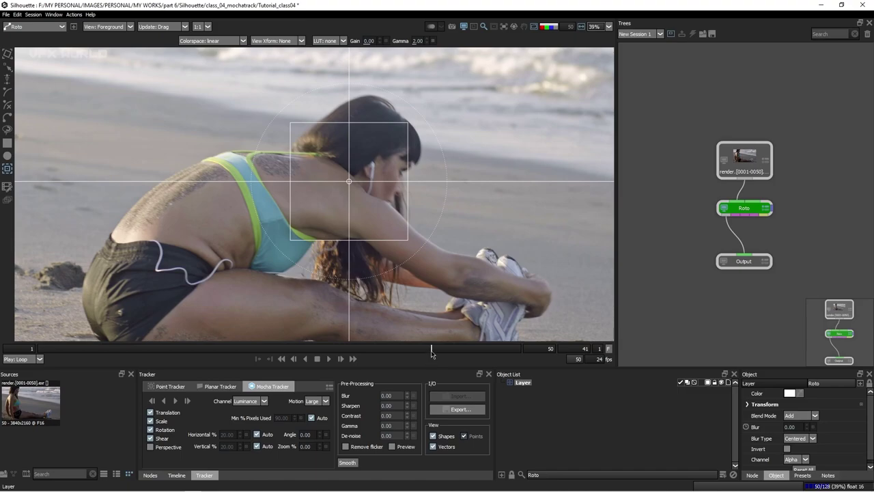
left_click_drag(432, 350, 522, 349)
left_click_drag(256, 232, 370, 247)
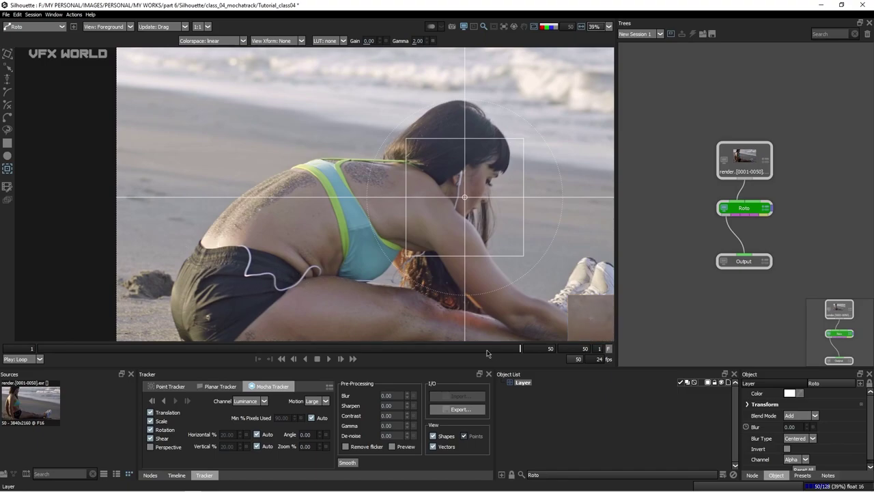
Step: Draw a closed B-spline in the layer around the sandy back, from the shorts' waistband to the bikini strap
key("b")
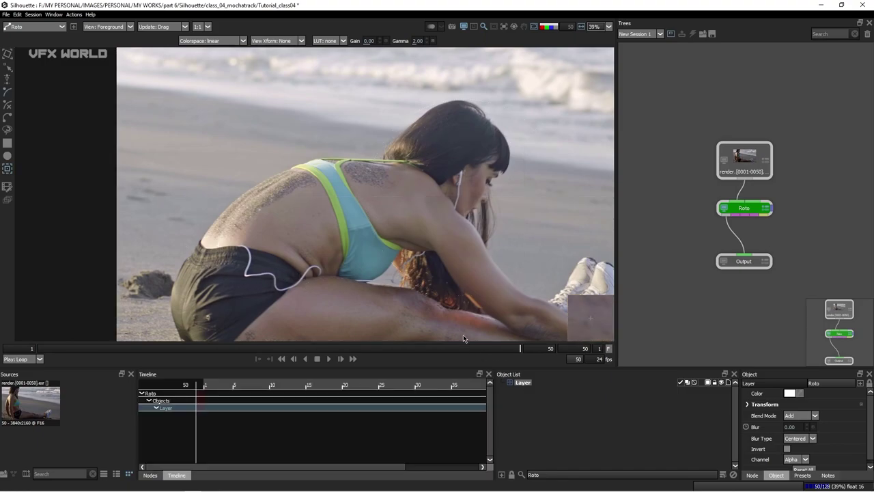
scroll(293, 198, "up", 4)
left_click(299, 165)
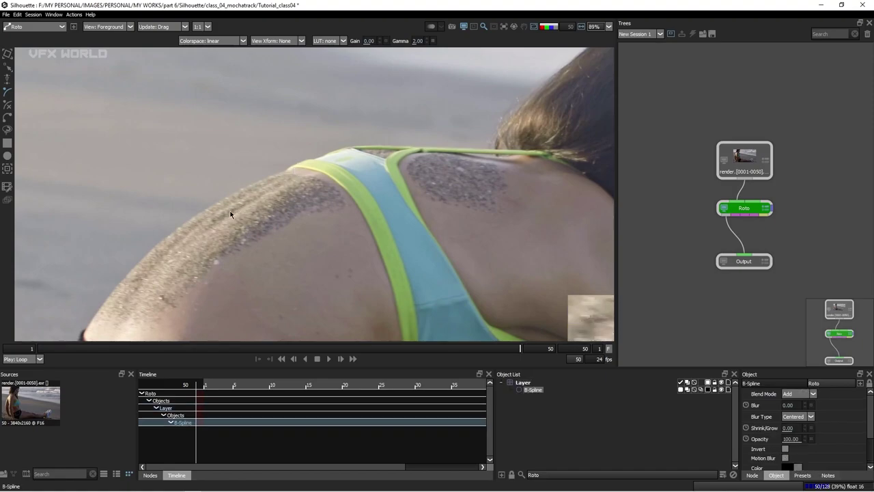
left_click(204, 207)
left_click_drag(162, 246, 157, 245)
left_click_drag(158, 245, 177, 181)
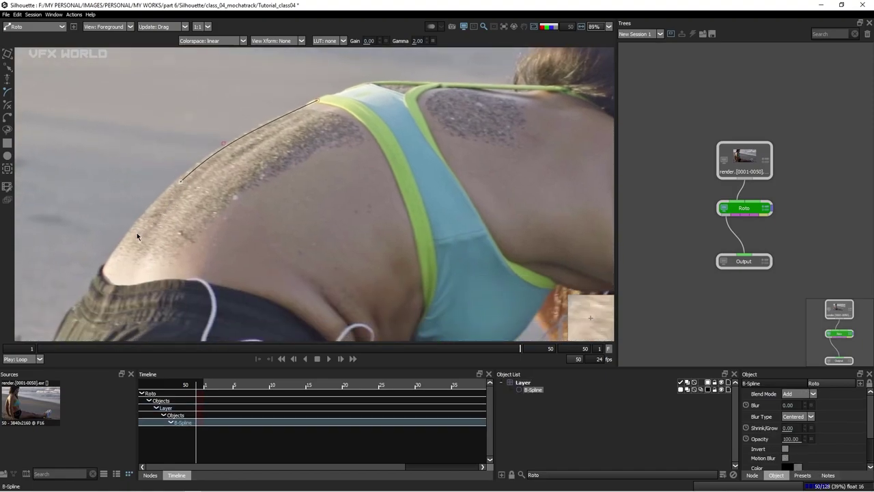
left_click(118, 247)
left_click(103, 279)
left_click(191, 315)
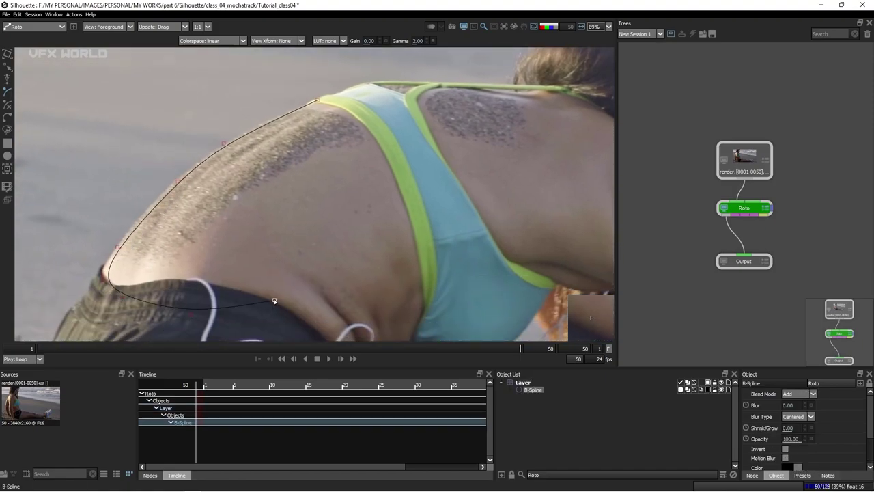
left_click(272, 301)
left_click(376, 196)
left_click(412, 156)
left_click(415, 126)
left_click(369, 95)
left_click(334, 94)
left_click(318, 100)
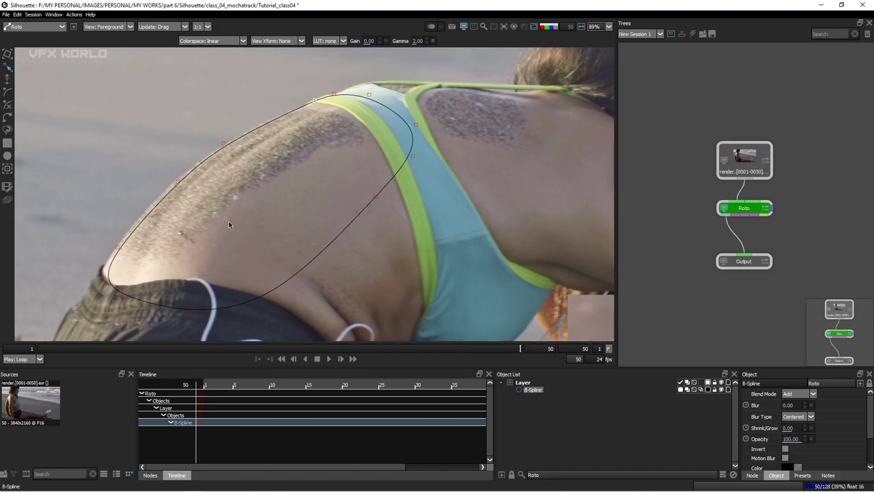
Step: Reshape the lower side of the B-spline inward so it hugs the sandy strip along the back
scroll(228, 221, "down", 3)
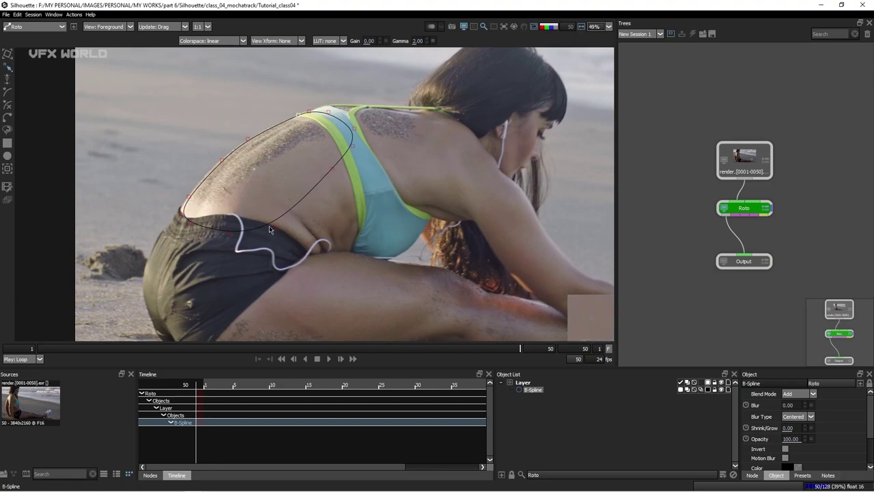
left_click_drag(280, 232, 250, 205)
left_click_drag(228, 236, 177, 215)
left_click_drag(284, 283, 266, 282)
Step: Configure the Mocha Tracker for the B-spline with automatic Min % Pixels Used off and the value at 100, leaving Perspective and Remove flicker disabled
left_click(7, 168)
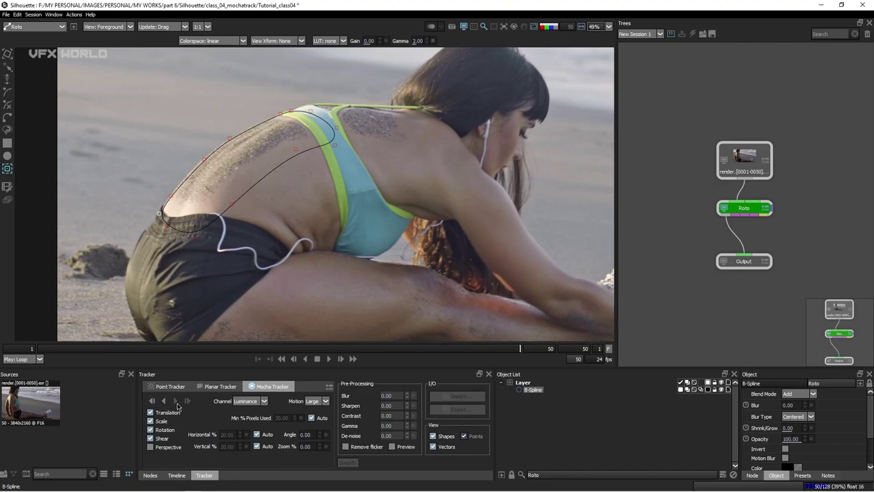
left_click(152, 449)
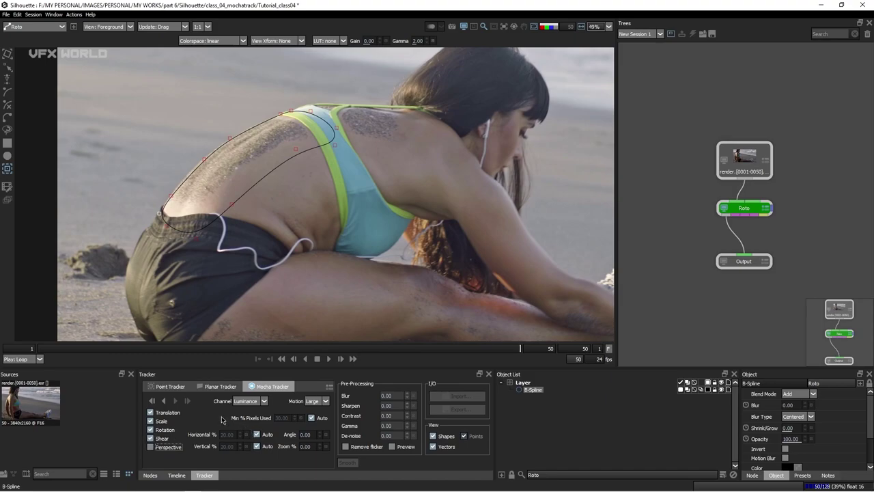
left_click(312, 418)
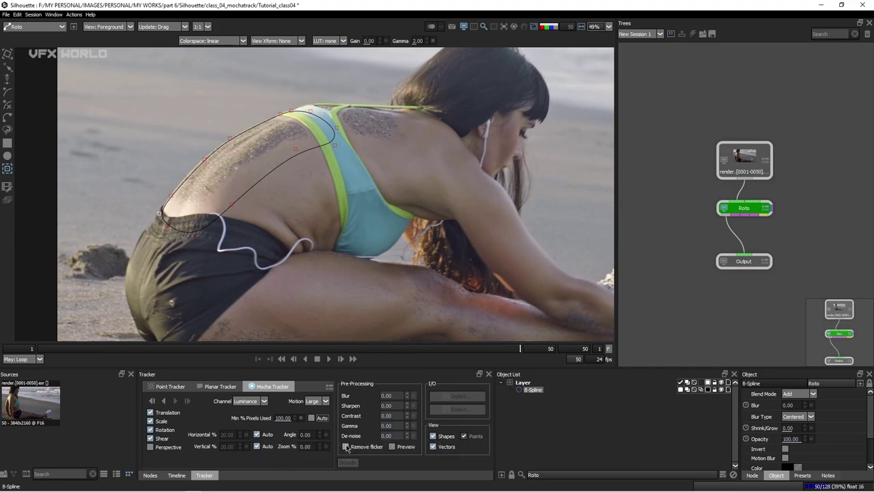
left_click(346, 447)
left_click(345, 447)
left_click(393, 447)
Step: Track the layer backward from frame 50 with Mocha and inspect the result at frames 9 and 10
left_click(151, 401)
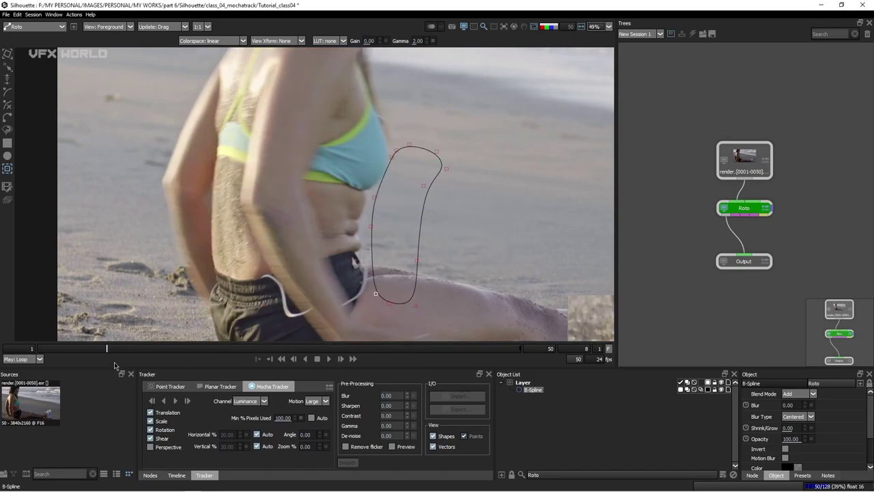
left_click(113, 348)
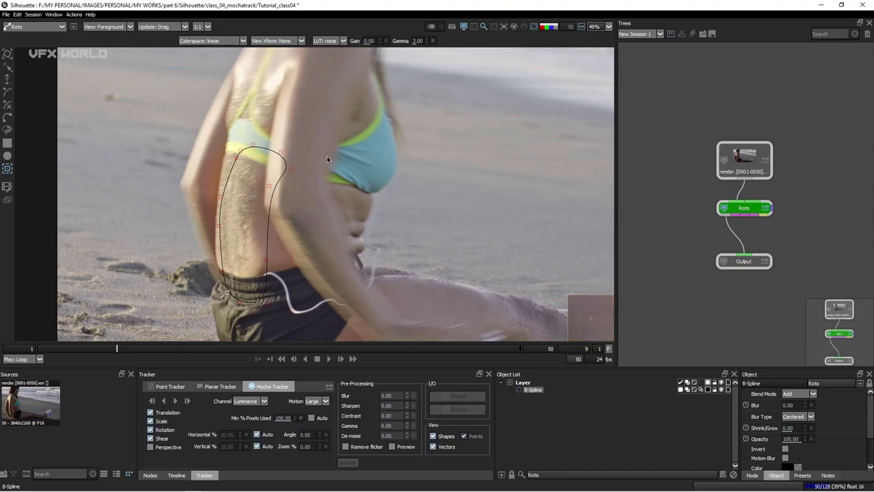
left_click(126, 351)
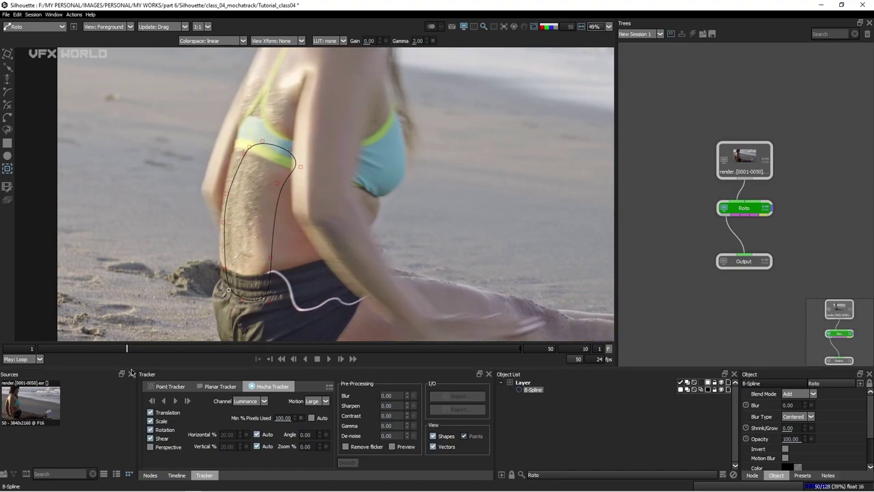
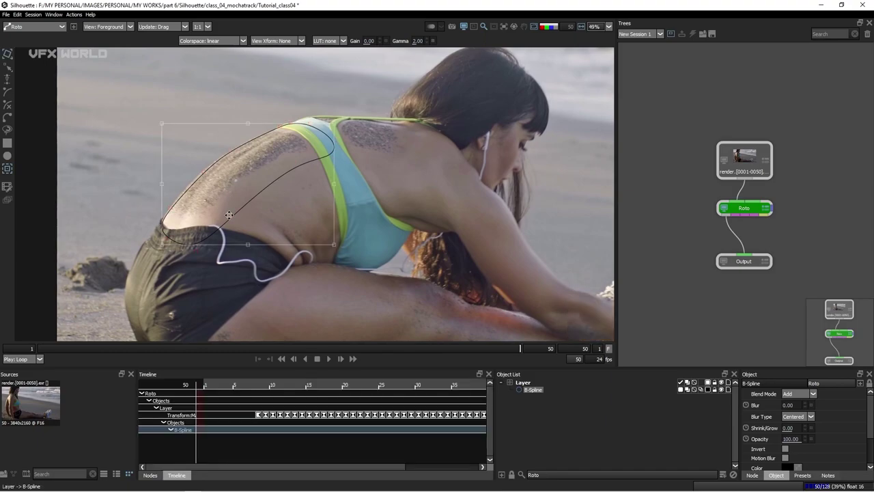
Step: Delete the tracking B-spline and draw a new closed one in the layer on frame 50, following the back's outer edge up to the bikini strap
key("Delete")
scroll(174, 212, "up", 4)
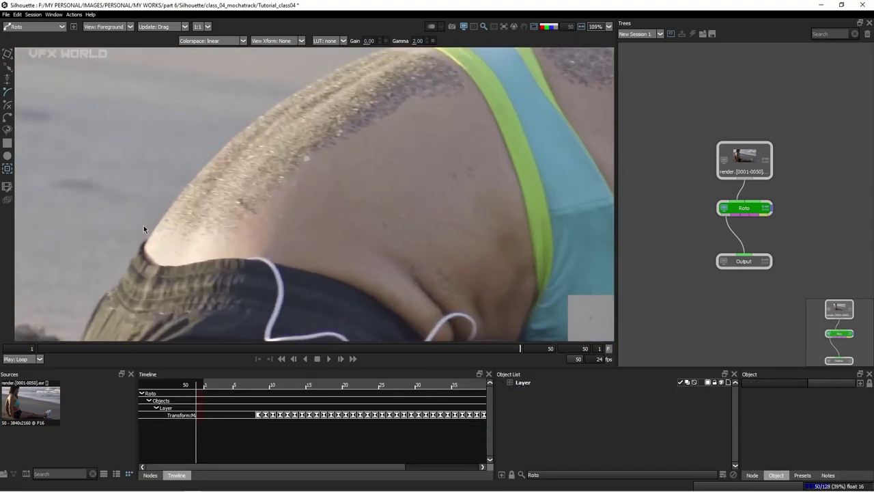
left_click(148, 260)
left_click(171, 203)
left_click_drag(208, 177, 157, 287)
left_click(176, 251)
left_click(228, 212)
left_click(284, 179)
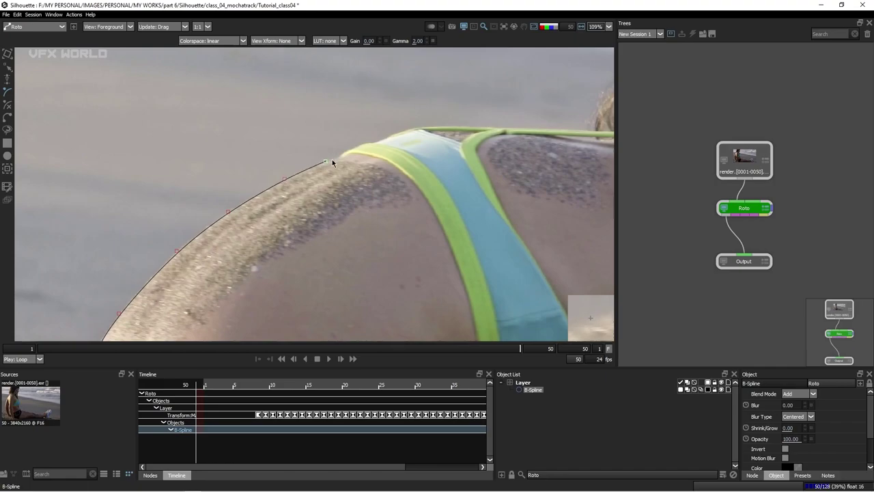
left_click(340, 156)
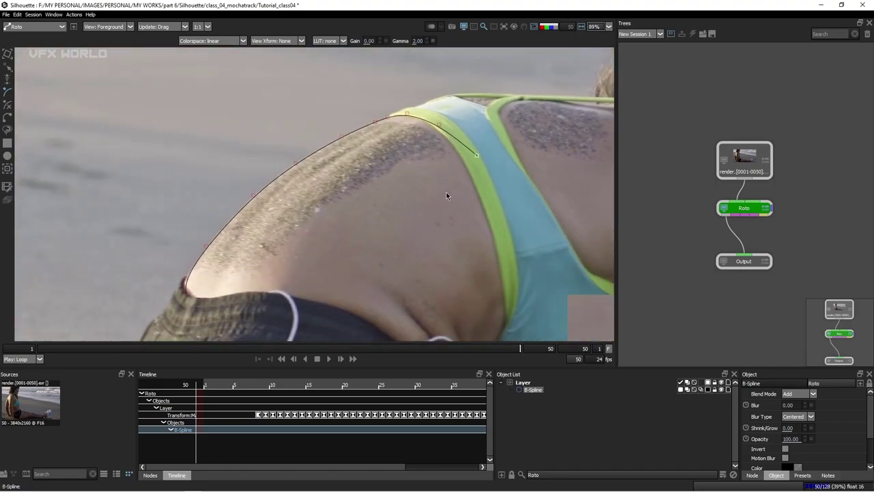
left_click_drag(458, 156, 185, 295)
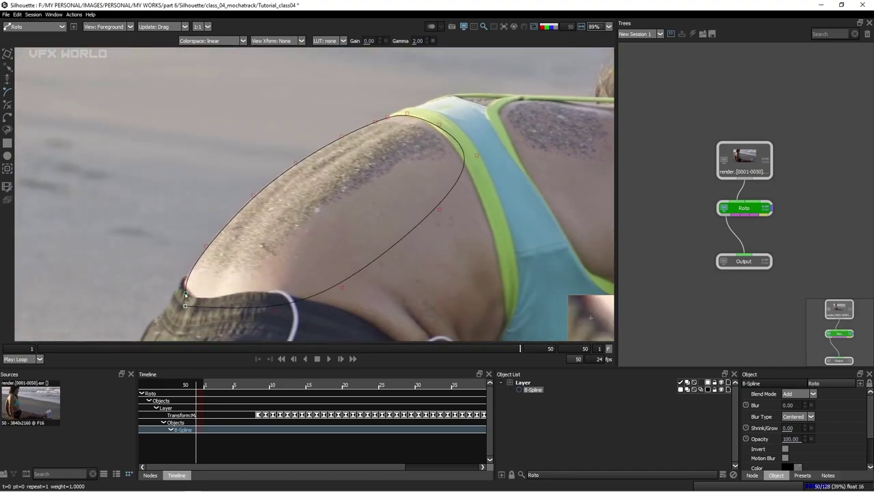
Step: Refine the new B-spline's points along the outer edge of the back to match the skin contour
scroll(185, 295, "up", 3)
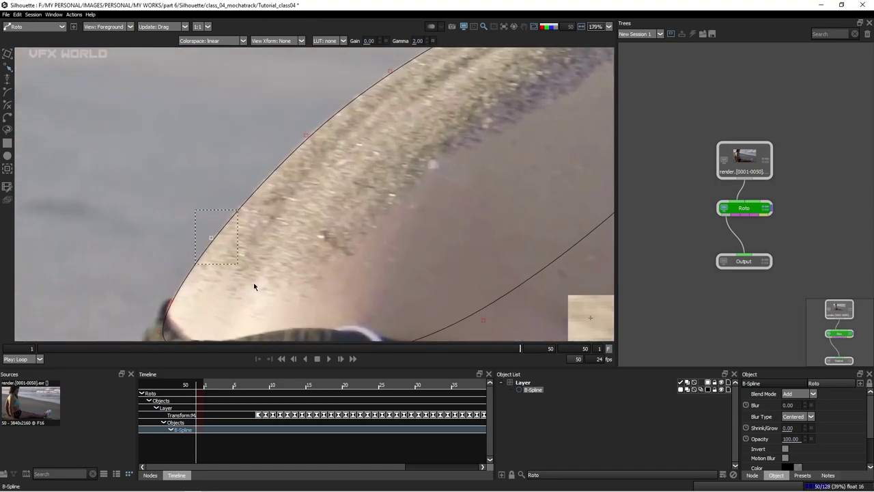
scroll(293, 234, "up", 2)
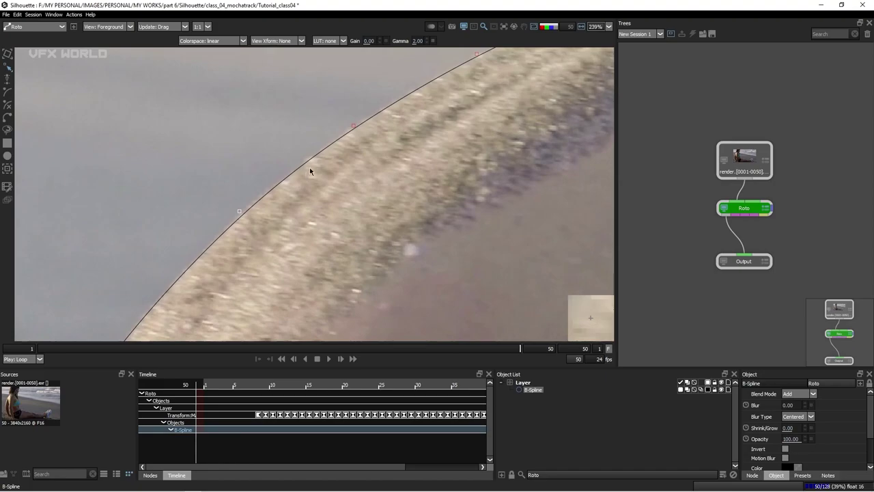
scroll(310, 170, "down", 2)
scroll(309, 171, "down", 3)
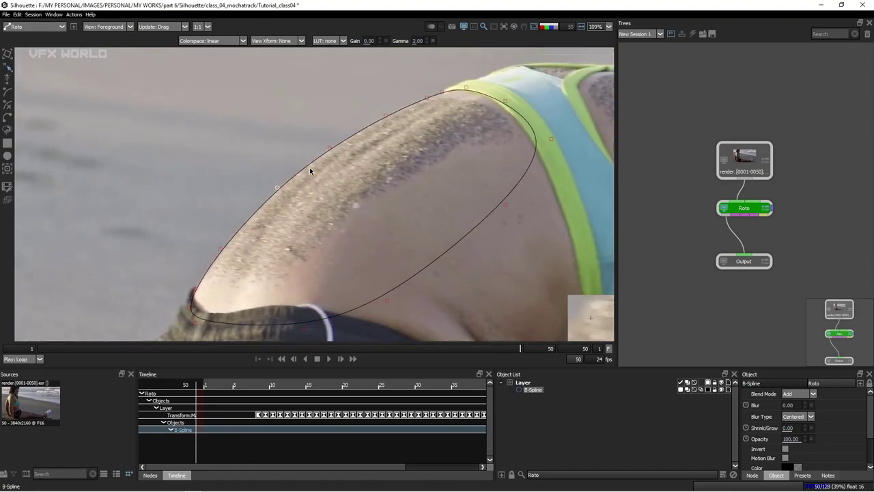
Step: Stabilize the viewer on the active layer and go back to frame 34 with the B-spline in transform mode
key("t")
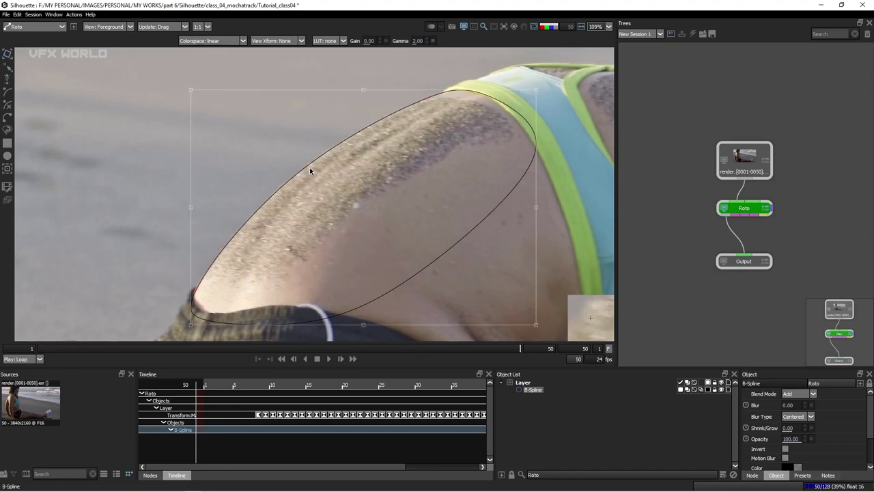
left_click_drag(309, 168, 307, 165)
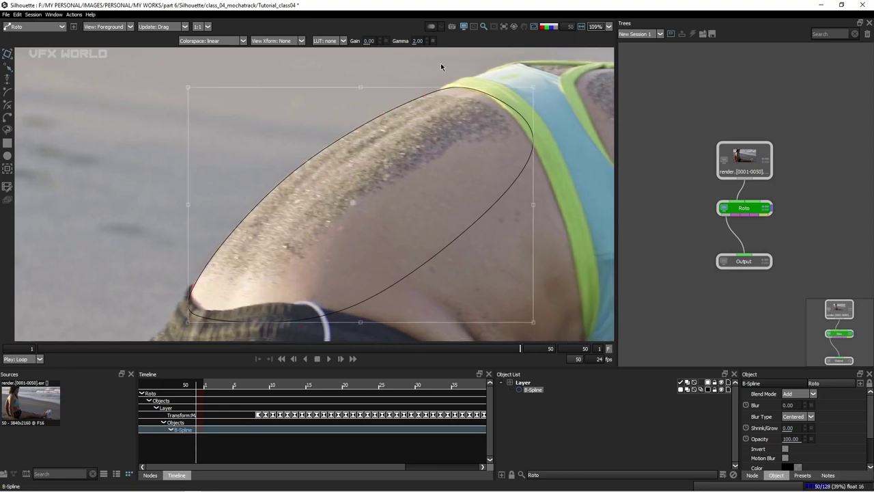
left_click(504, 31)
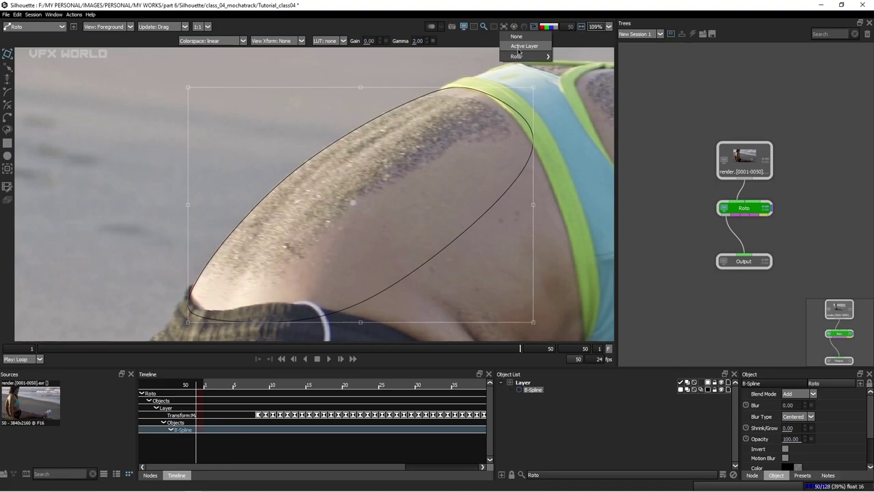
left_click(523, 46)
key("z")
key("z")
key("z")
left_click_drag(458, 163, 401, 146)
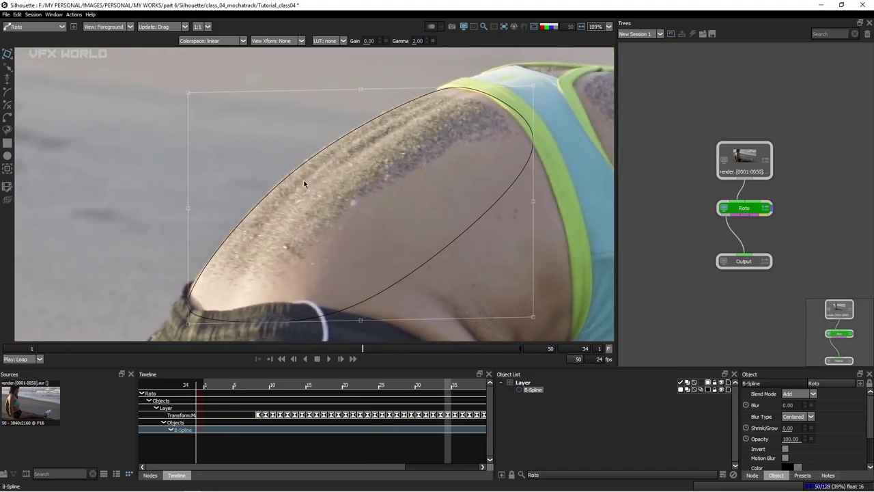
Step: Pull the B-spline's lower corner near the waistband outward on frame 34 to fit the lower back
scroll(207, 244, "up", 3)
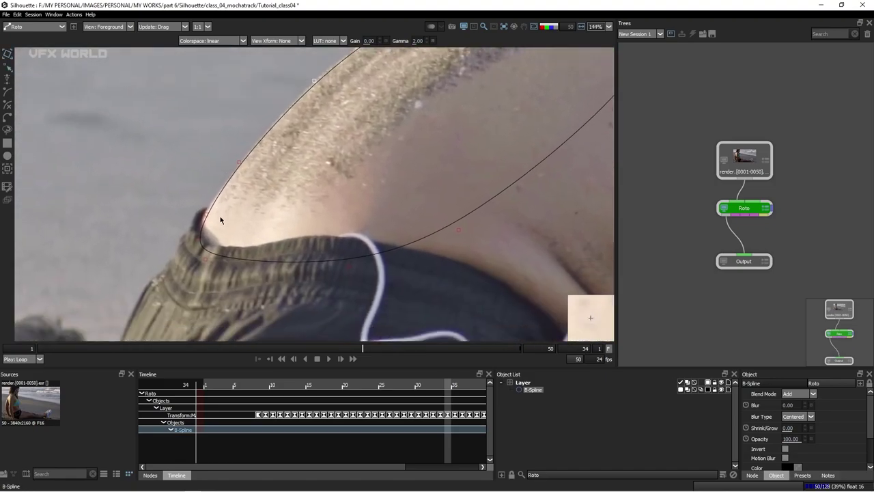
left_click_drag(201, 261, 198, 265)
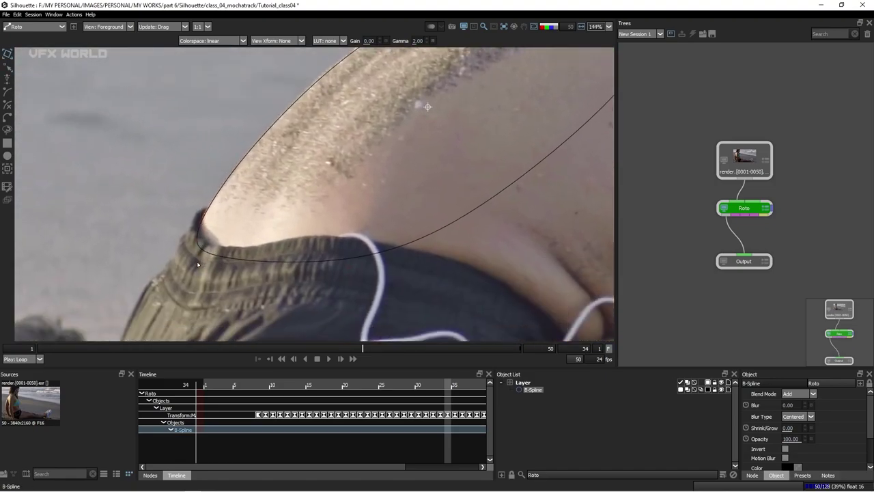
left_click_drag(300, 171, 269, 280)
left_click_drag(376, 153, 288, 202)
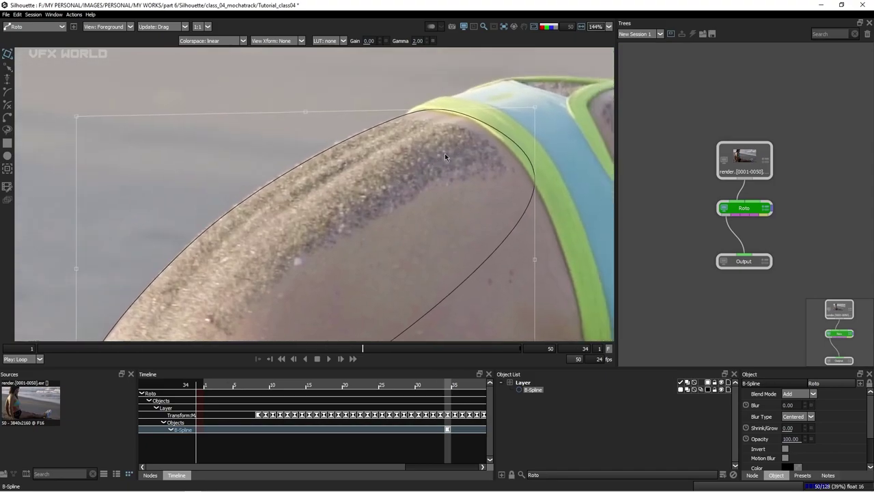
Step: Nudge the B-spline's outer-edge points outward on frame 34 to match the skin contour of the back
left_click_drag(162, 122, 370, 284)
key("Left")
key("Left")
key("Left")
key("Left")
left_click_drag(380, 196, 430, 102)
key("Left")
key("Left")
left_click_drag(170, 320, 250, 247)
left_click_drag(271, 215, 132, 298)
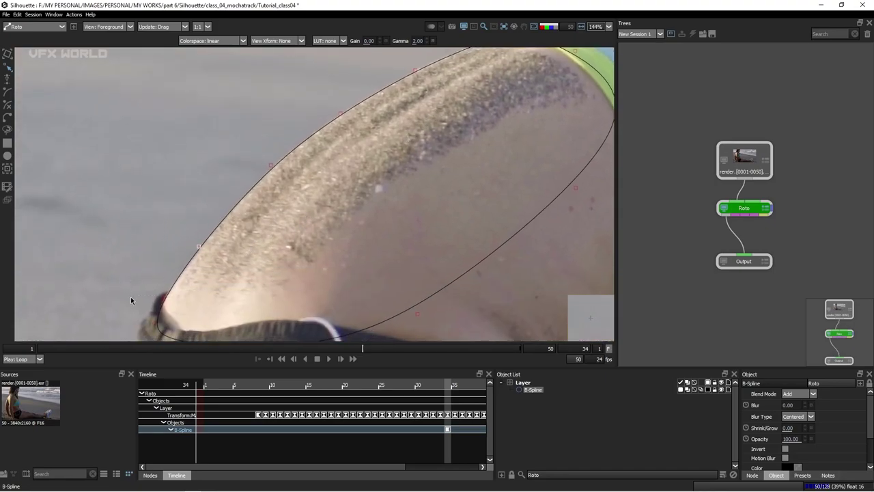
left_click_drag(263, 147, 247, 164)
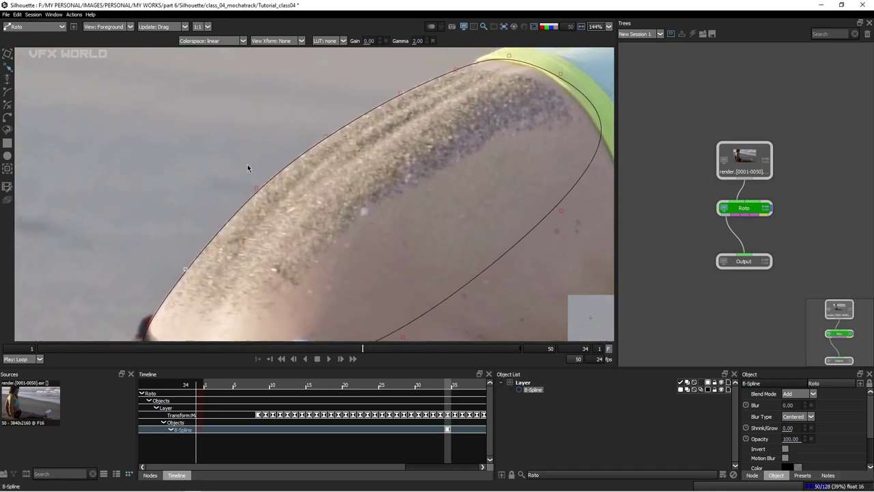
Step: Go to frame 26 and pull the B-spline's transform corners at the waist and bikini strap to fit the back's outer edge
key("t")
left_click_drag(371, 350, 283, 374)
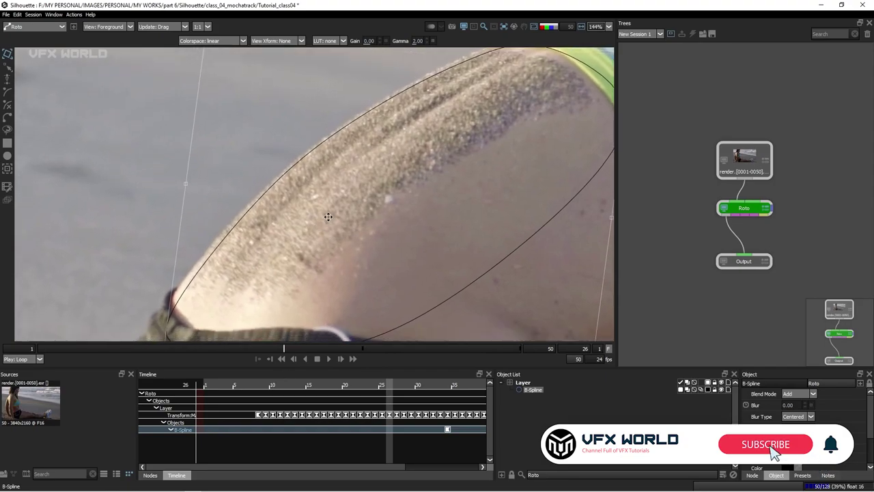
scroll(232, 296, "down", 2)
left_click_drag(199, 319, 195, 313)
left_click_drag(461, 121, 436, 143)
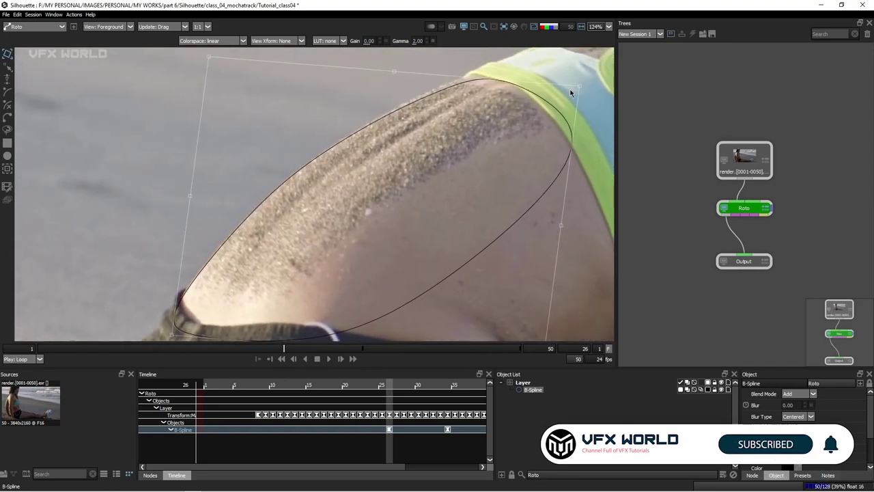
left_click_drag(580, 84, 578, 82)
key("r")
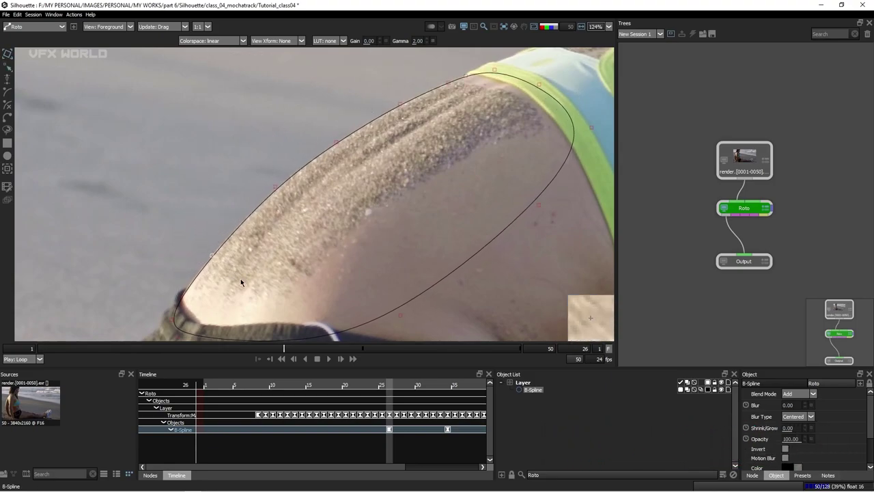
left_click_drag(364, 80, 456, 124)
Step: Go to frame 20 and adjust the B-spline's upper outer-edge points to follow the back up to the bikini strap
key("t")
left_click_drag(284, 348, 227, 360)
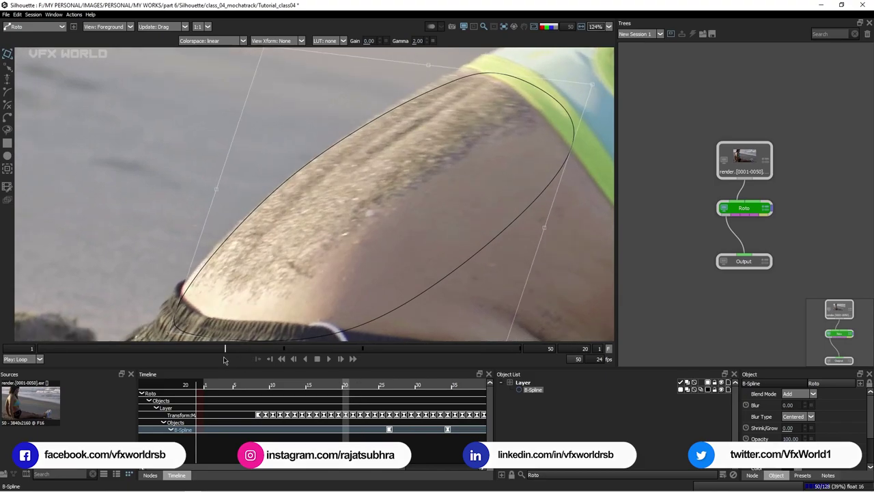
left_click_drag(565, 106, 511, 118)
key("t")
key("r")
left_click_drag(161, 127, 317, 240)
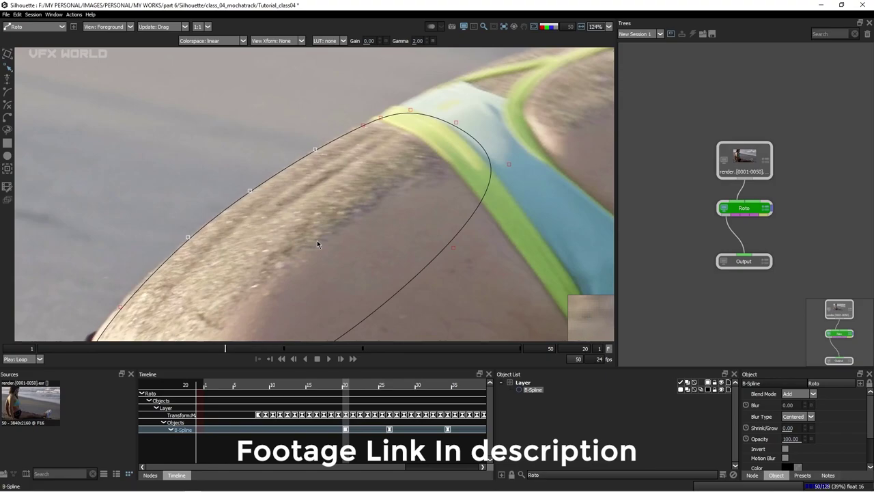
left_click_drag(298, 108, 373, 213)
left_click_drag(236, 204, 266, 155)
left_click_drag(159, 219, 202, 171)
Step: Nudge the B-spline's lower points near the waistband outward on frame 20 to match the lower back
left_click_drag(258, 198, 114, 305)
key("Left")
key("Left")
key("Left")
key("Left")
key("Left")
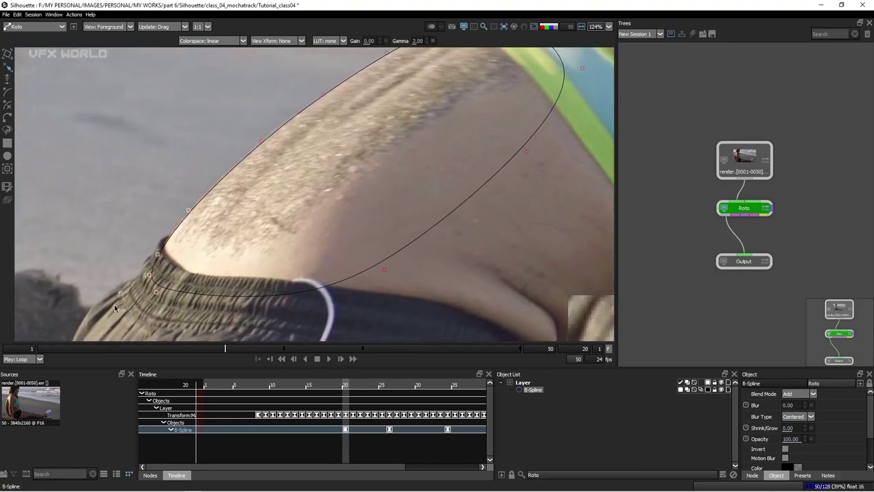
scroll(226, 251, "down", 2)
scroll(226, 250, "down", 1)
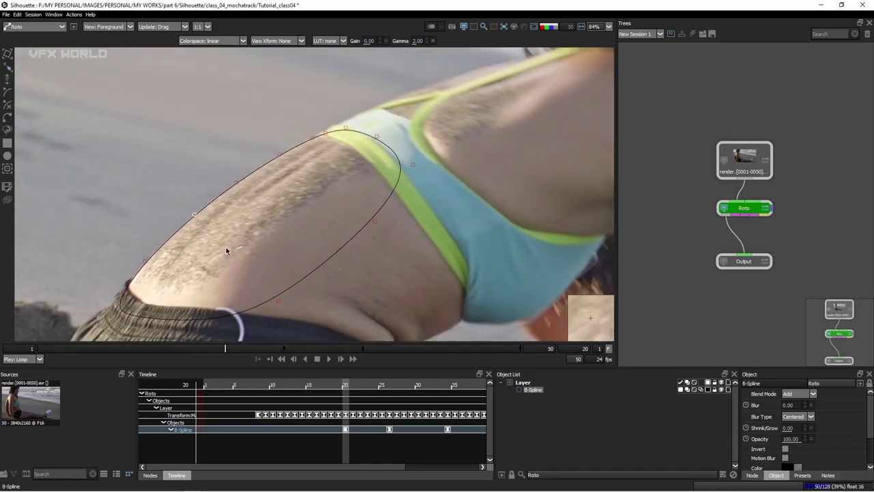
Step: Scrub the timeline up to frame 50 to check how the keyed B-spline follows the back's outer edge
key("t")
left_click_drag(229, 350, 548, 347)
scroll(317, 237, "down", 3)
key("a")
key("a")
scroll(318, 238, "up", 1)
left_click_drag(242, 349, 581, 347)
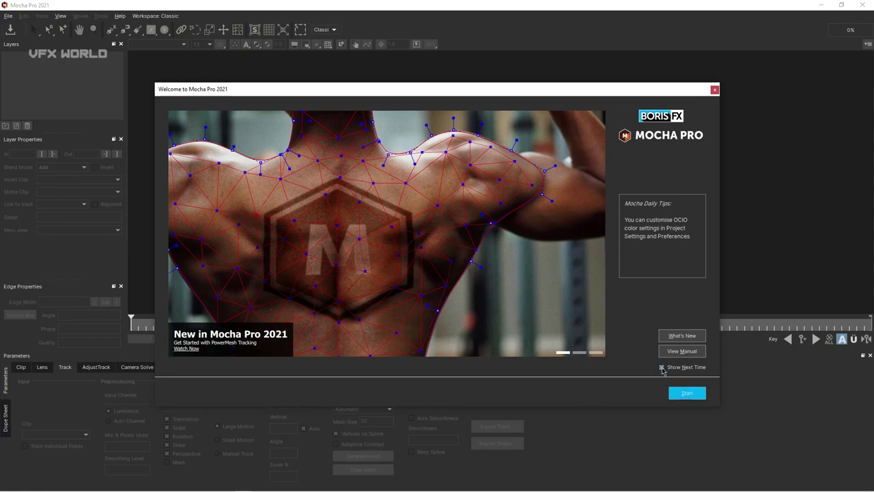
Step: Switch to Mocha Pro 2021 and start a new project with the image sequence beginning at render.0001.exr as its clip
left_click(687, 395)
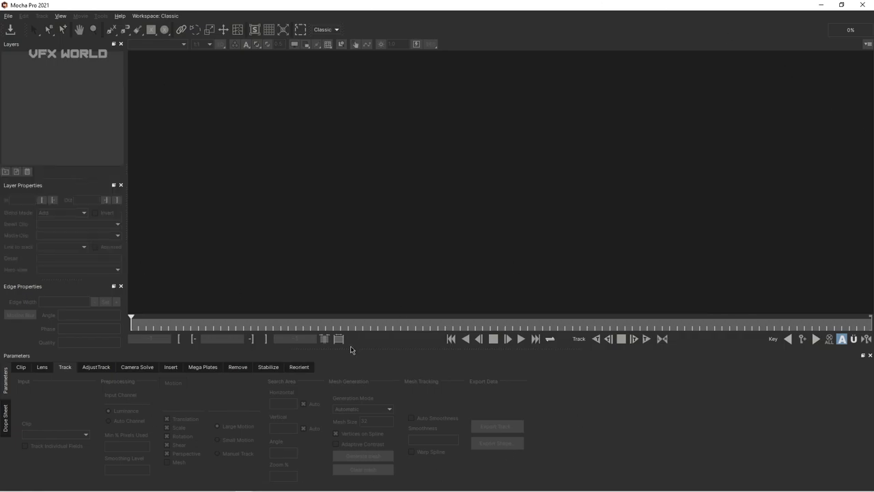
left_click(9, 17)
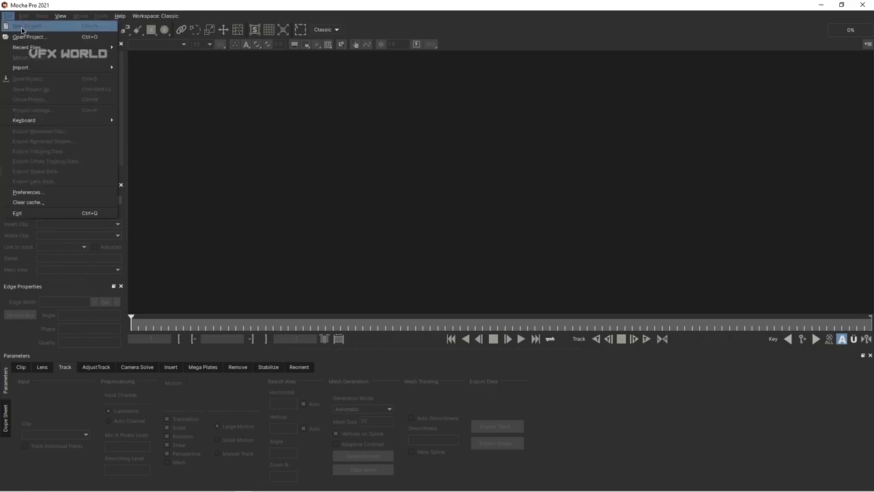
left_click(21, 27)
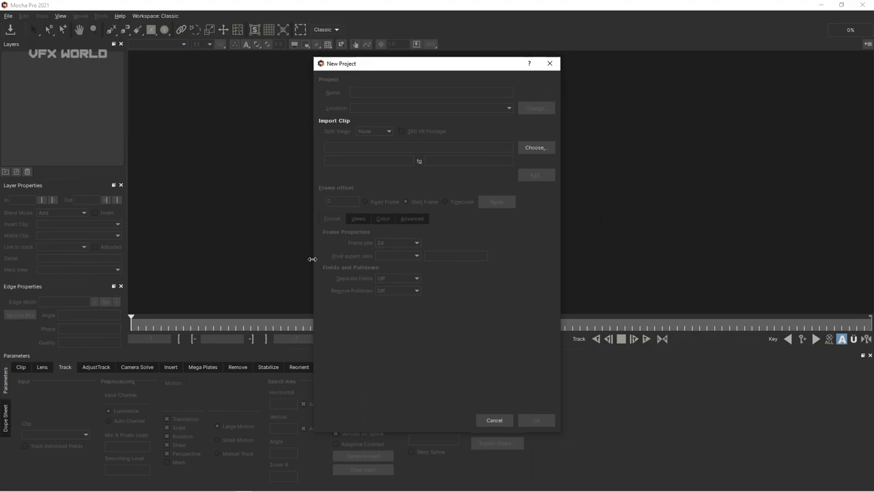
left_click(527, 150)
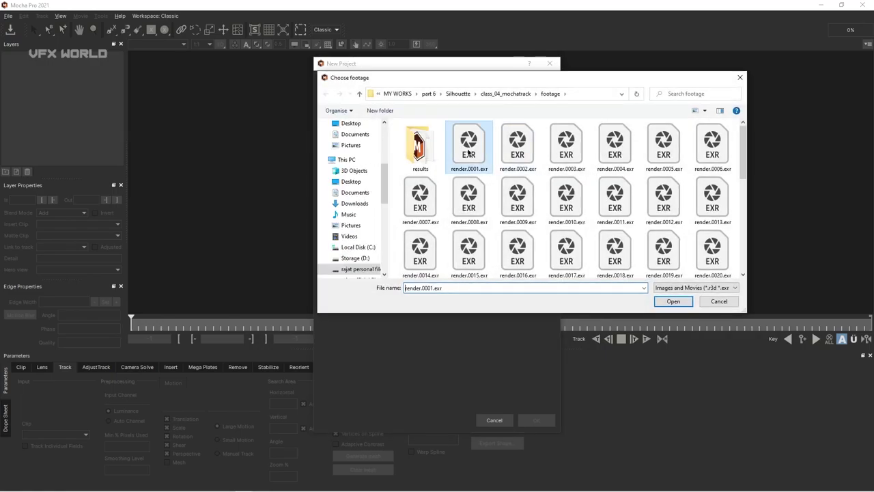
left_click(669, 302)
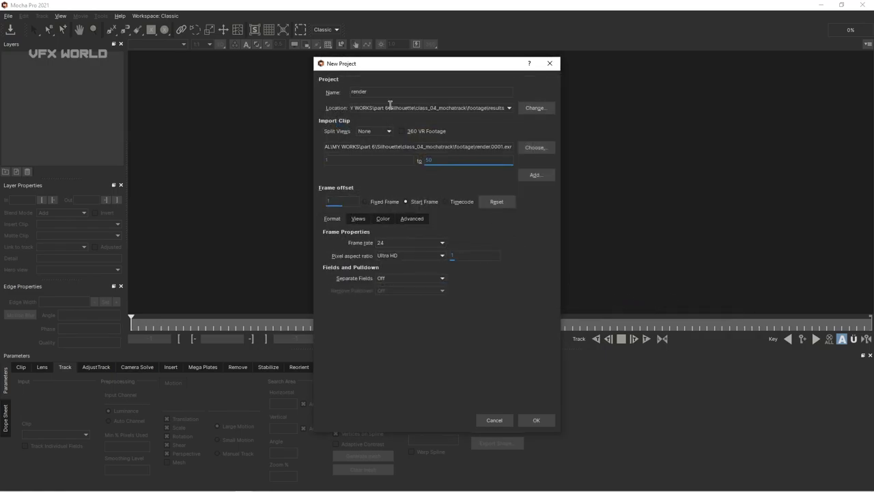
Step: Review the Views, Color, Advanced and Format settings, leave Multiview project off, and create the project named render
left_click_drag(383, 95, 347, 97)
left_click(359, 220)
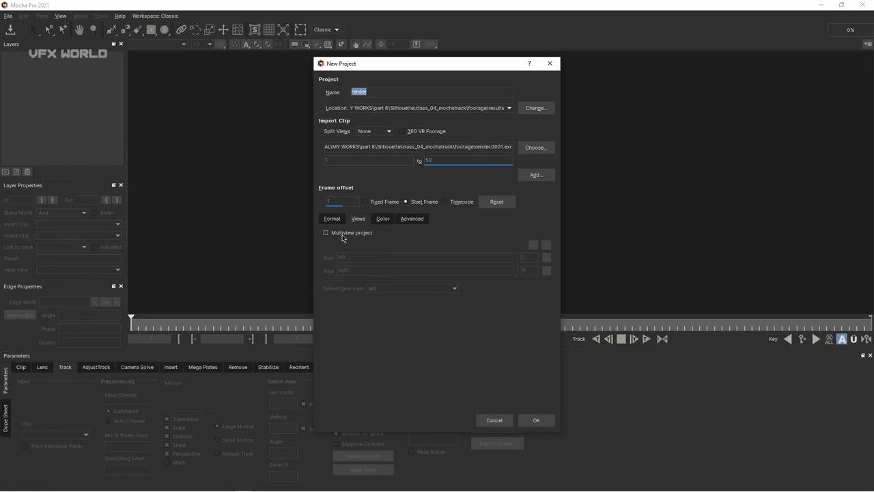
left_click(338, 235)
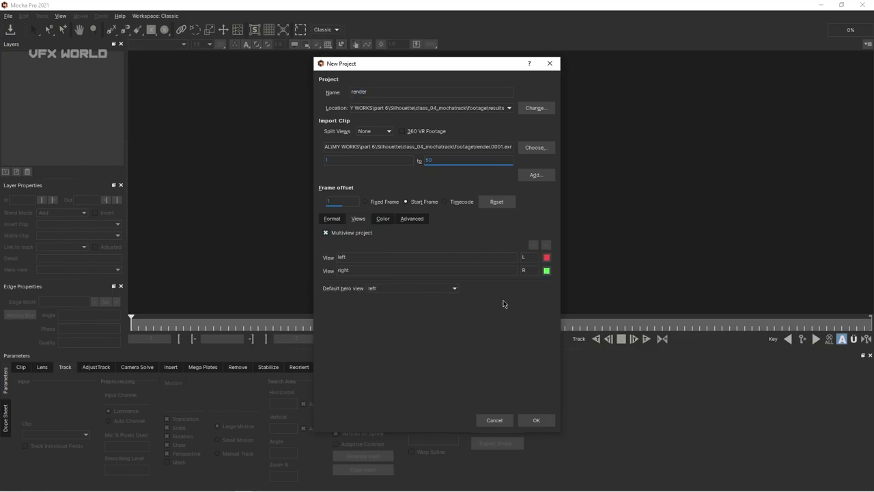
left_click(335, 232)
left_click(383, 219)
left_click(412, 219)
left_click(334, 220)
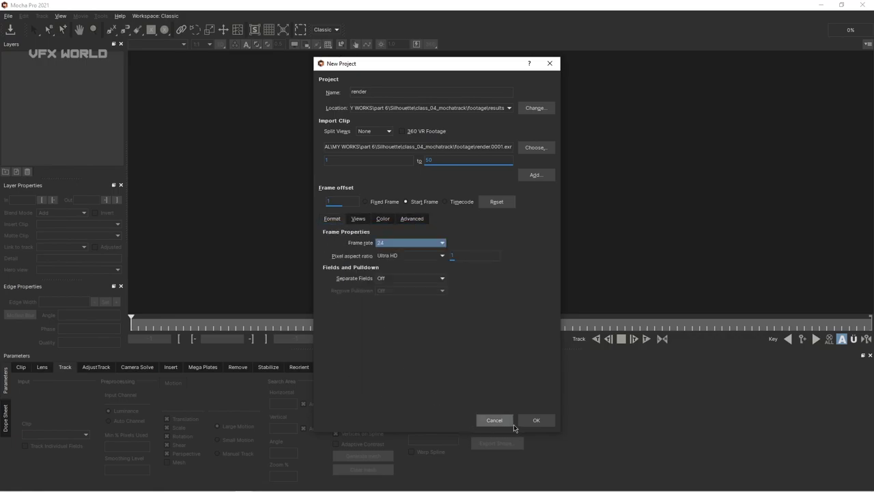
left_click(550, 422)
left_click(549, 422)
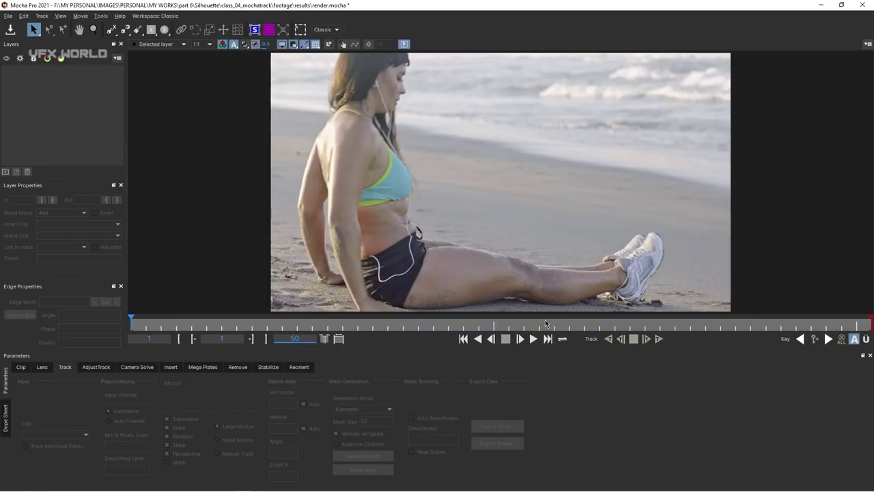
Step: Play and scrub the imported footage to examine the woman's motion, returning to frame 1
left_click(535, 343)
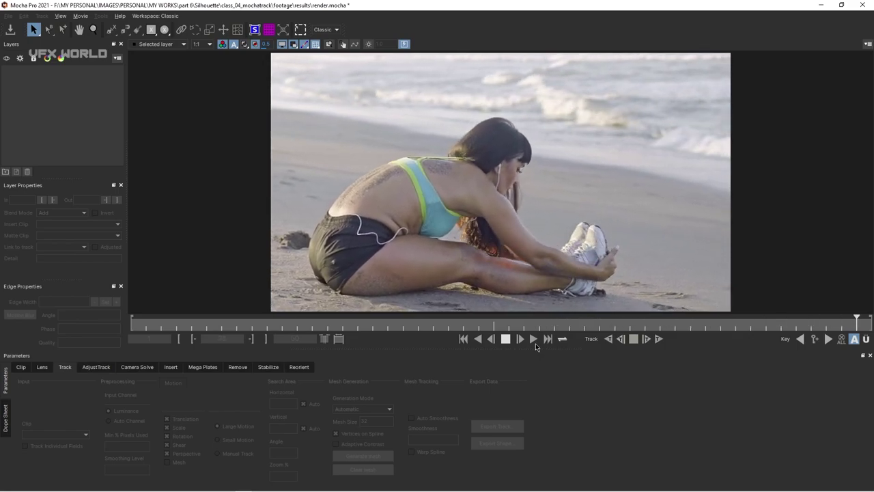
left_click(505, 339)
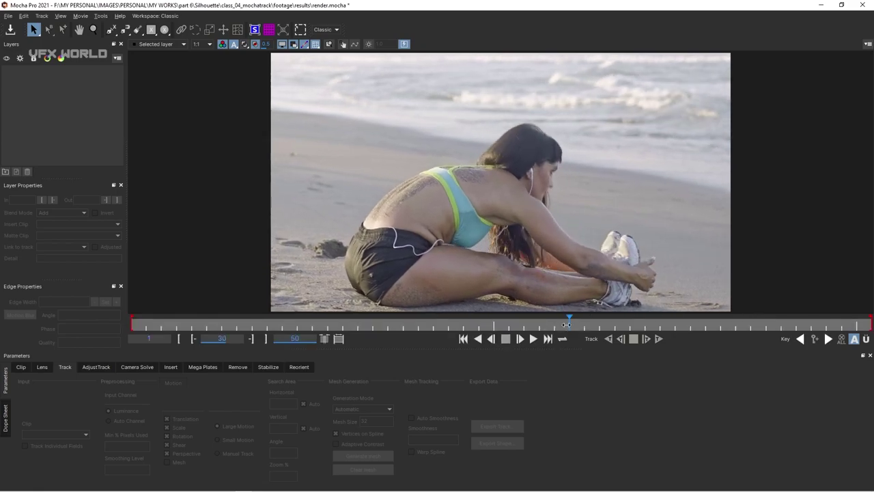
left_click_drag(427, 336, 871, 307)
left_click_drag(468, 324, 212, 336)
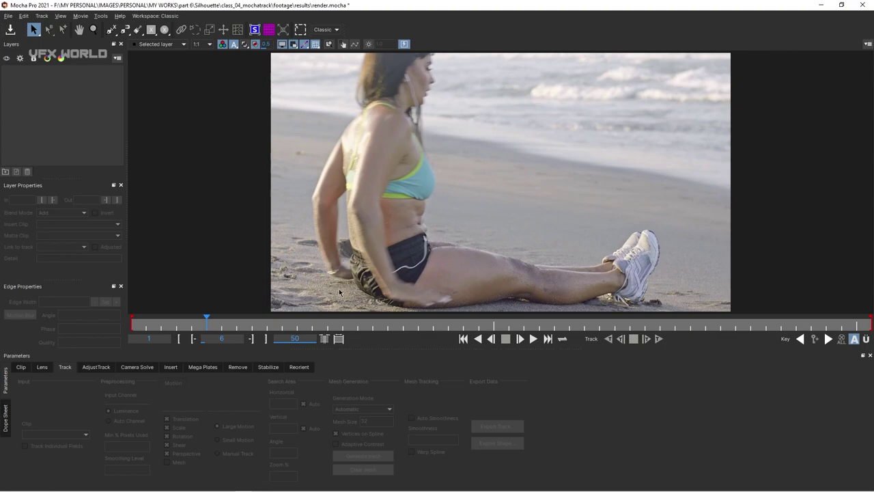
left_click_drag(211, 322, 87, 349)
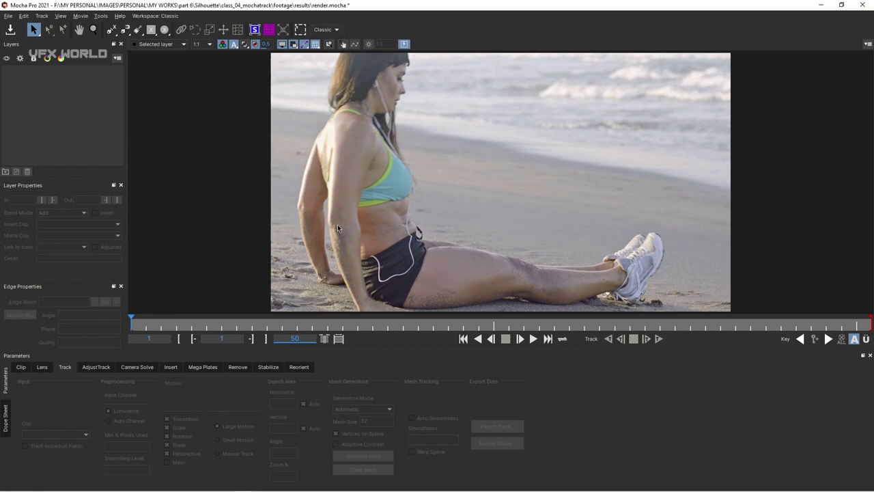
Step: Draw a closed X-spline around the woman's near arm from shoulder to wrist on frame 1
key("z")
left_click_drag(337, 228, 351, 195)
key("x")
key("z")
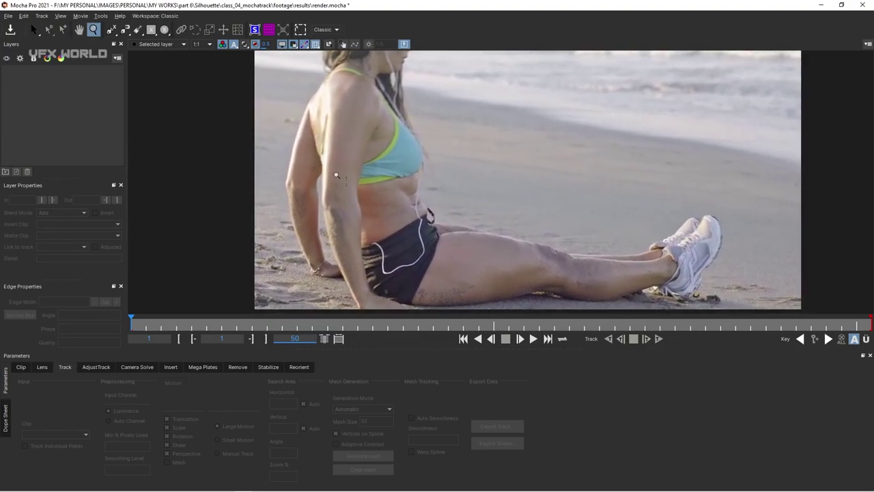
left_click(110, 31)
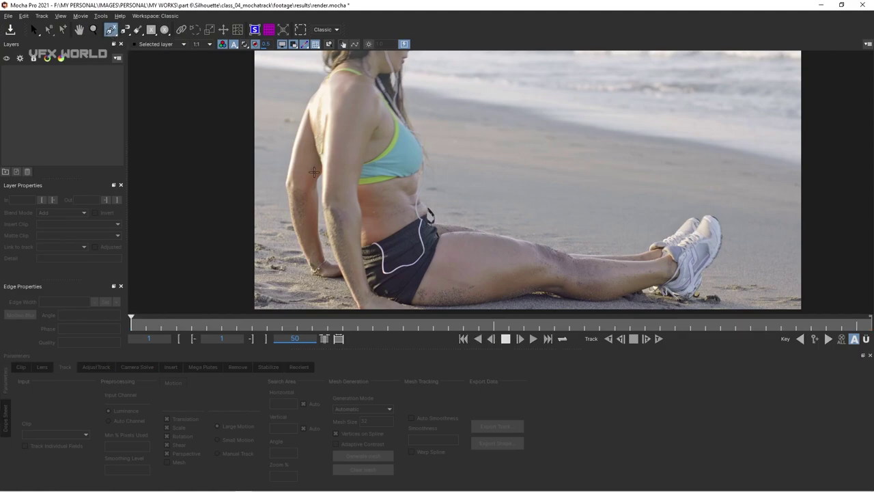
left_click(326, 115)
left_click(327, 99)
left_click(326, 172)
left_click(321, 206)
left_click(341, 269)
left_click(340, 267)
left_click(352, 296)
left_click(358, 302)
left_click(364, 273)
left_click(361, 235)
left_click(361, 213)
left_click(357, 196)
left_click(364, 150)
left_click(369, 126)
left_click(345, 104)
right_click(346, 104)
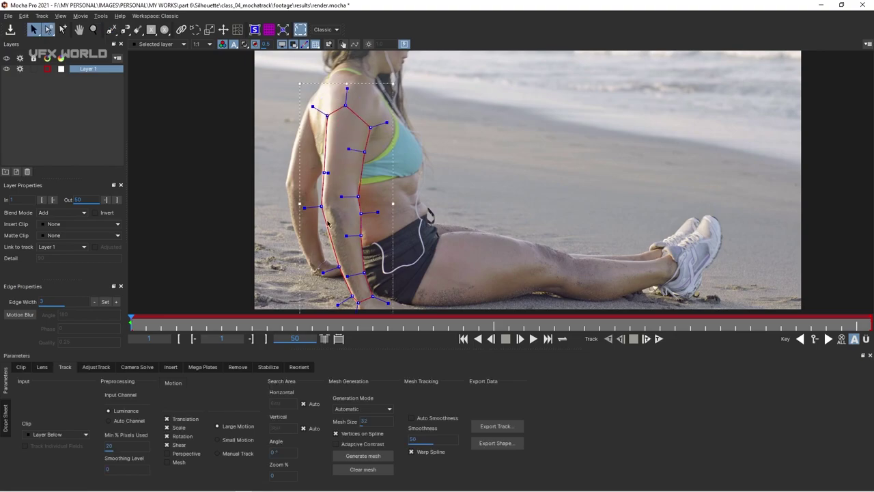
Step: Refine the spline points along both edges of the arm and track the layer forward from frame 1
left_click_drag(324, 174, 322, 172)
left_click_drag(358, 197, 361, 217)
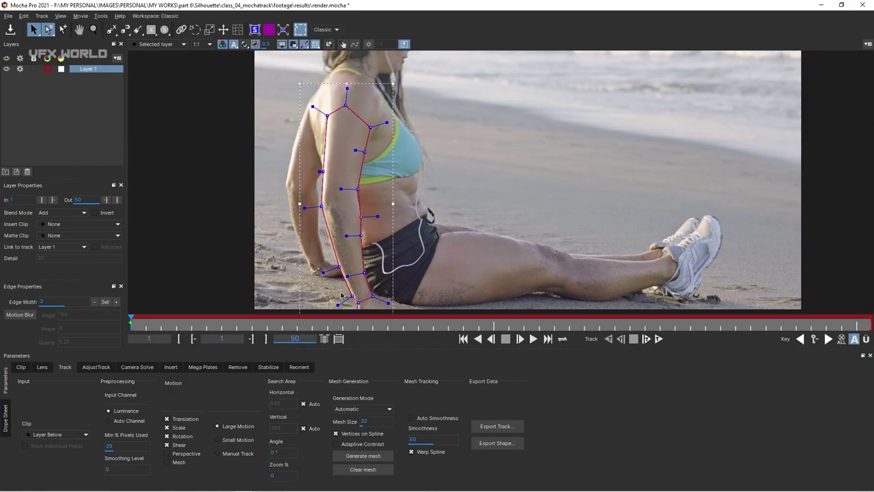
left_click(647, 339)
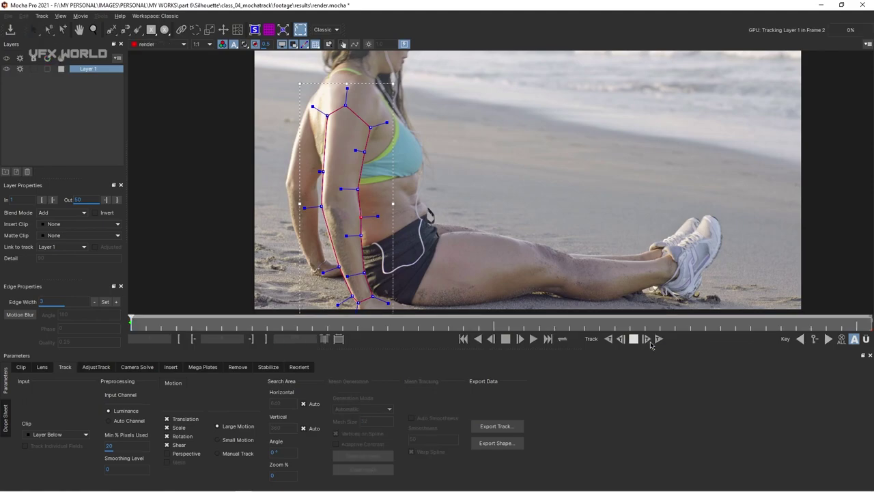
Step: Track the arm layer forward to frame 5 and reshape its spline points to the arm's edges there
left_click(647, 338)
left_click(648, 338)
left_click(648, 339)
left_click_drag(383, 205, 377, 181)
left_click_drag(394, 151, 402, 129)
left_click_drag(382, 205, 352, 244)
left_click_drag(338, 191, 380, 205)
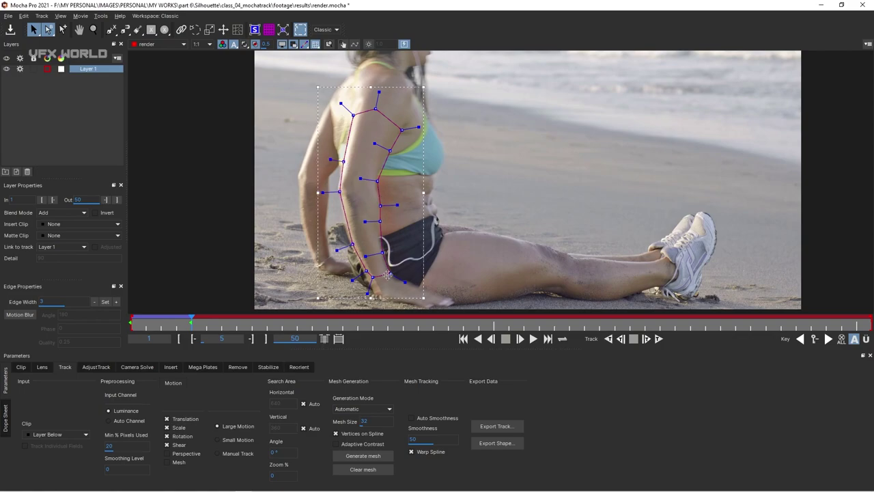
Step: Track the arm layer forward to frame 12, correcting the spline along the arm's front edge at frames 8 and 12
left_click(646, 338)
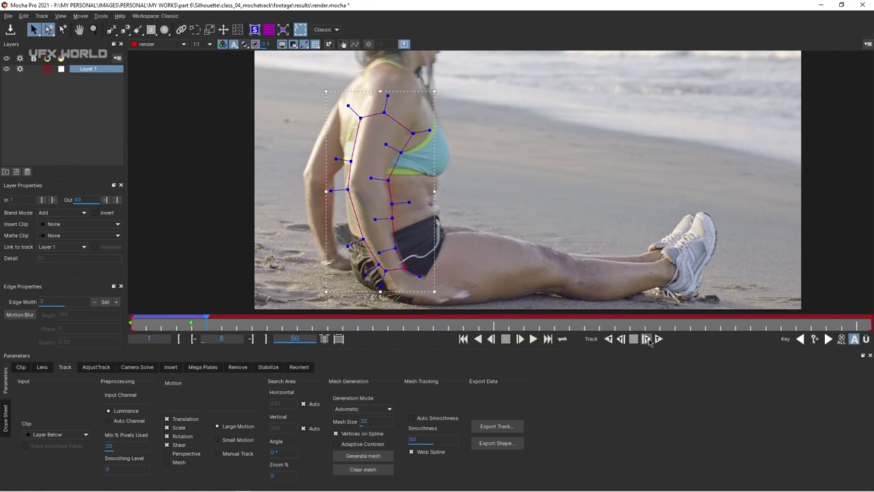
left_click(648, 339)
left_click(647, 339)
left_click_drag(416, 176, 409, 176)
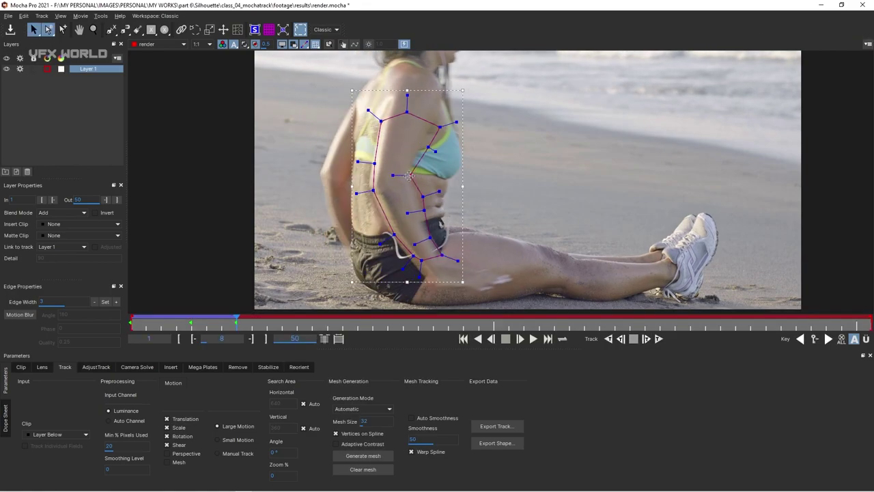
left_click_drag(428, 146, 428, 127)
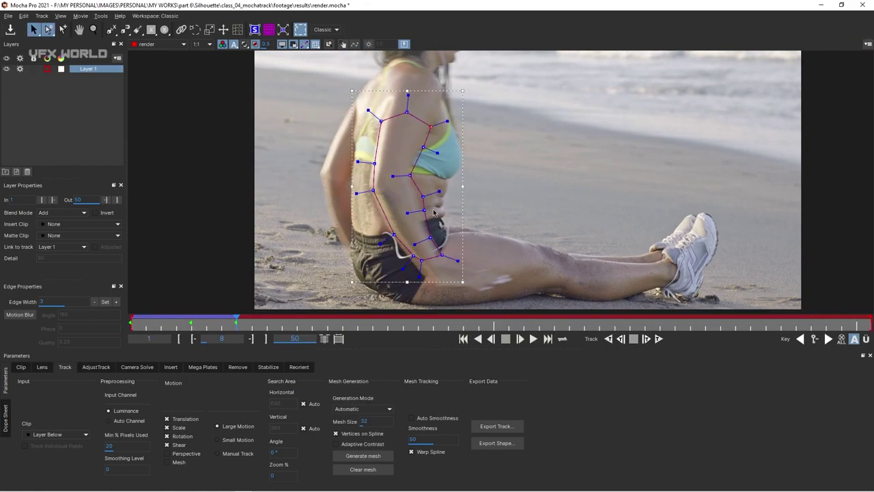
left_click_drag(426, 211, 410, 255)
left_click_drag(423, 196, 416, 196)
left_click(645, 338)
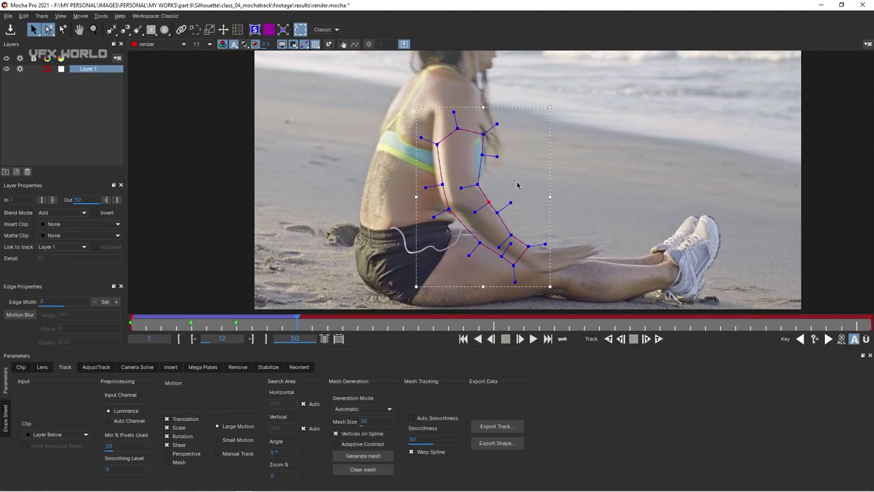
left_click_drag(480, 155, 476, 149)
Step: Go to frame 13 and move the whole arm shape outside the image on the side of the feet
left_click_drag(301, 321, 312, 320)
left_click_drag(484, 208, 868, 189)
mouse_move(310, 322)
left_mouse_down()
mouse_move(145, 323)
mouse_move(311, 322)
left_mouse_up()
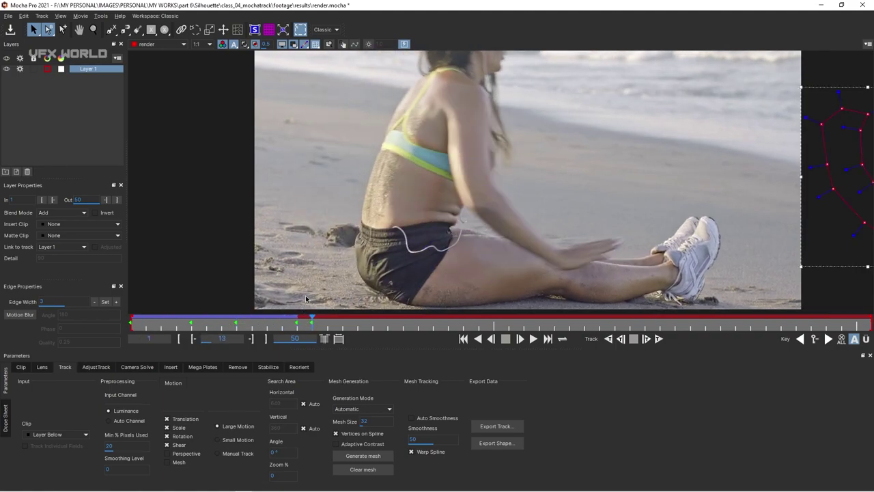
Step: Rename the arm layer sub and deselect it
left_click(110, 30)
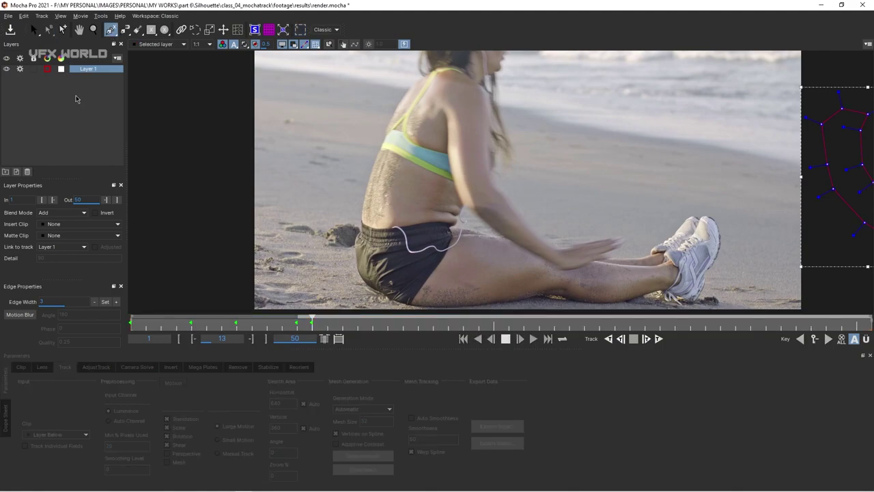
right_click(82, 71)
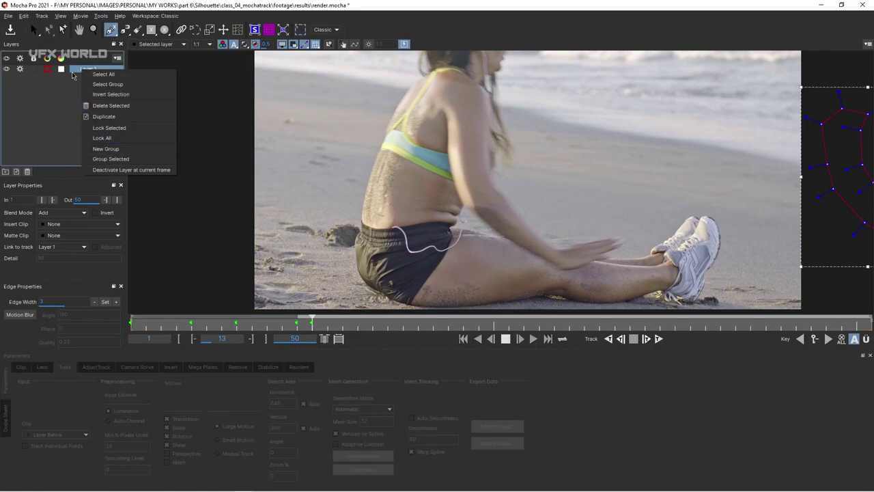
left_click(77, 73)
double_click(77, 71)
key("BackSpace")
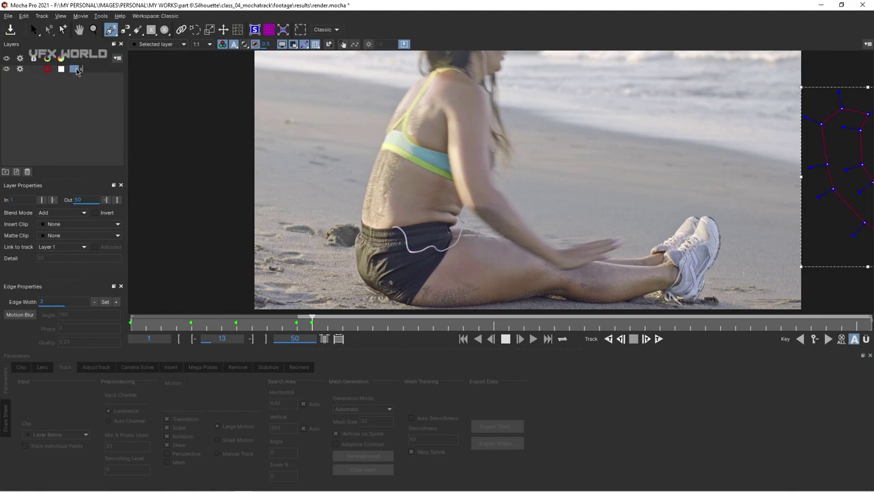
type("sub")
left_click(64, 101)
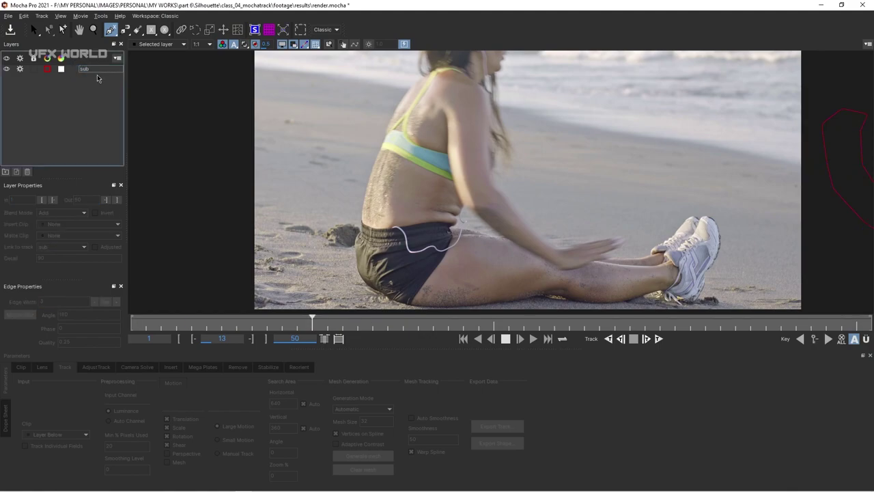
Step: Draw a closed X-spline around the woman's back from shoulder to waistband on frame 13
left_click(392, 121)
left_click(375, 157)
left_click(364, 195)
left_click(363, 217)
left_click(372, 228)
left_click(402, 226)
left_click(402, 206)
left_click(407, 130)
left_click(412, 105)
left_click(402, 100)
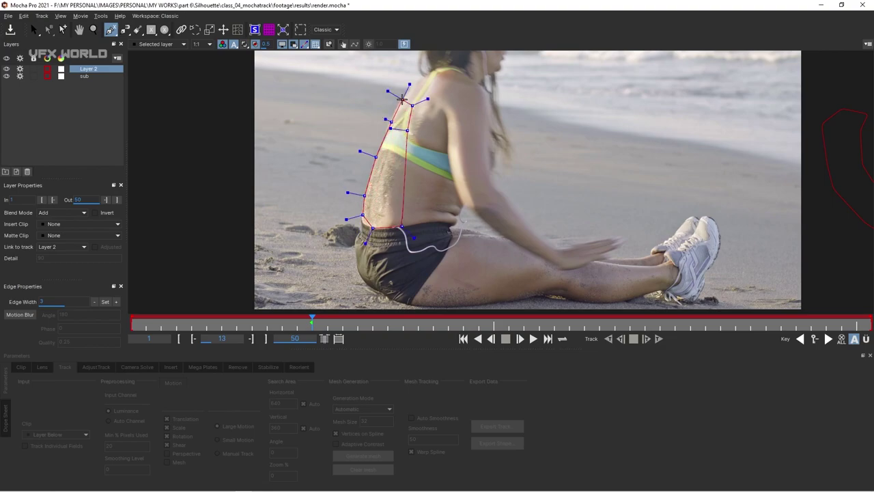
right_click(402, 100)
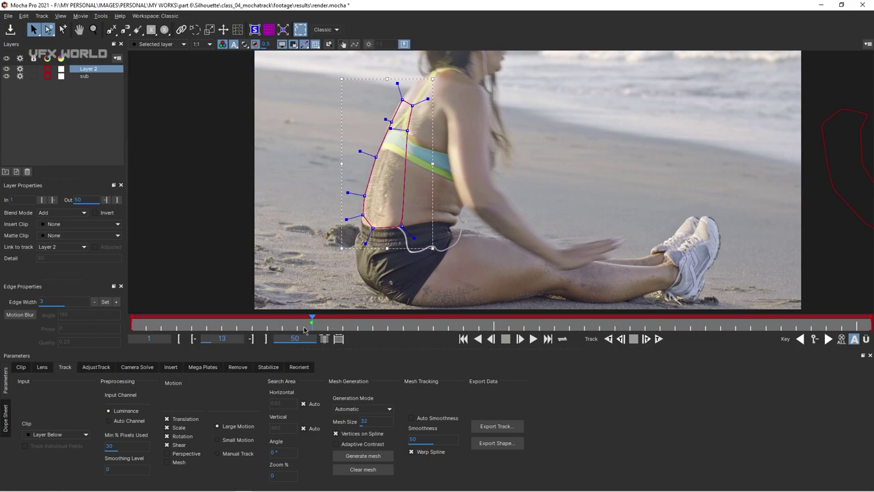
Step: Move the back layer below sub in the layer order and keep the back layer selected
left_click(84, 70)
left_click_drag(83, 71, 84, 81)
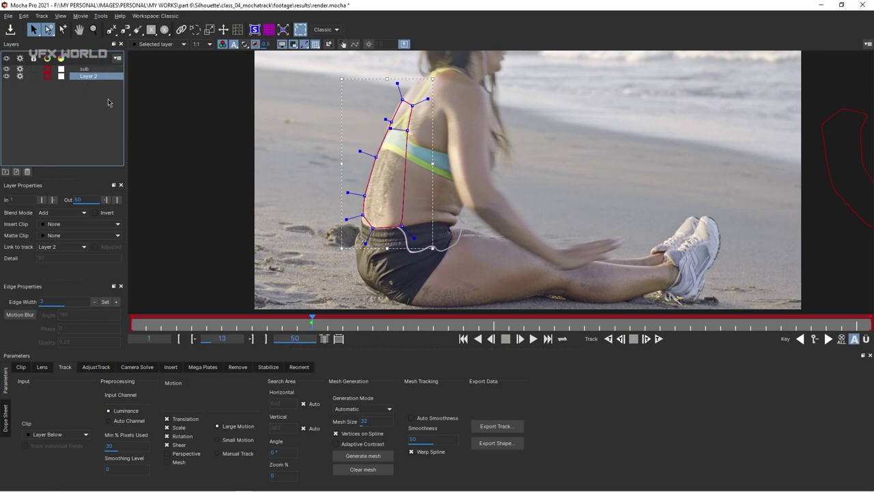
left_click(87, 71)
left_click(88, 77)
Step: Track the back layer backward from frame 13 to frame 8 and turn on the layer matte display
left_click(621, 338)
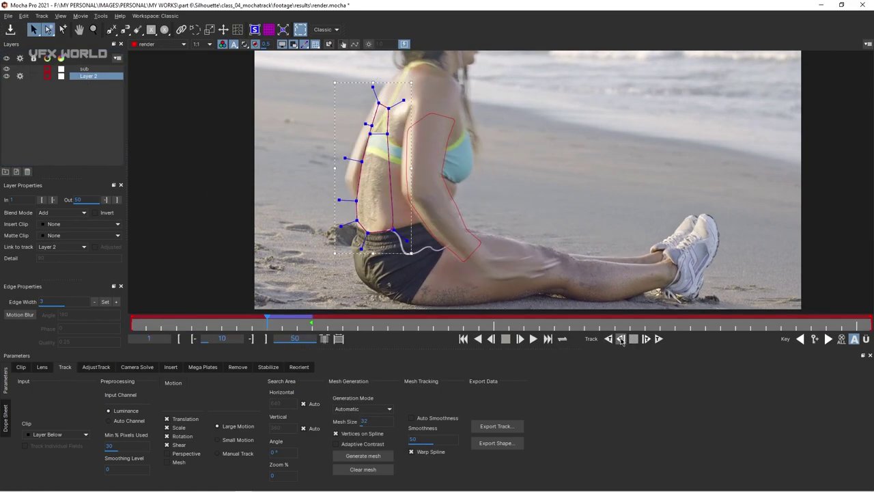
left_click(621, 340)
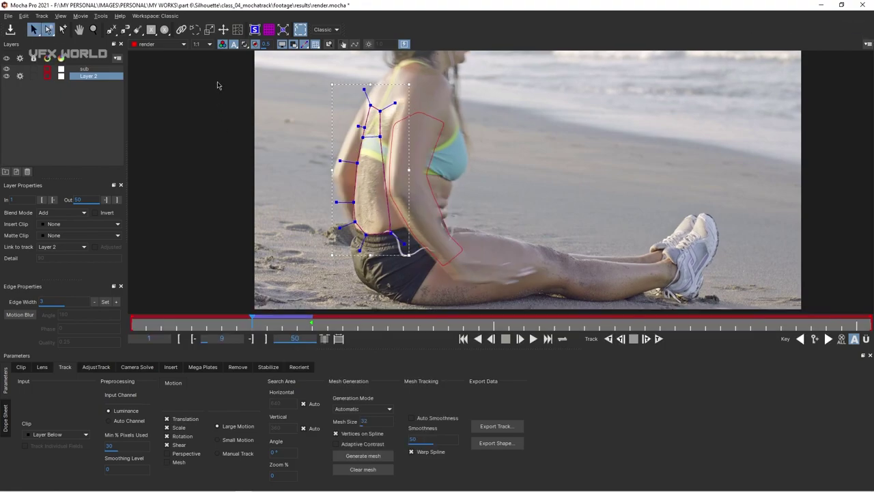
left_click(244, 45)
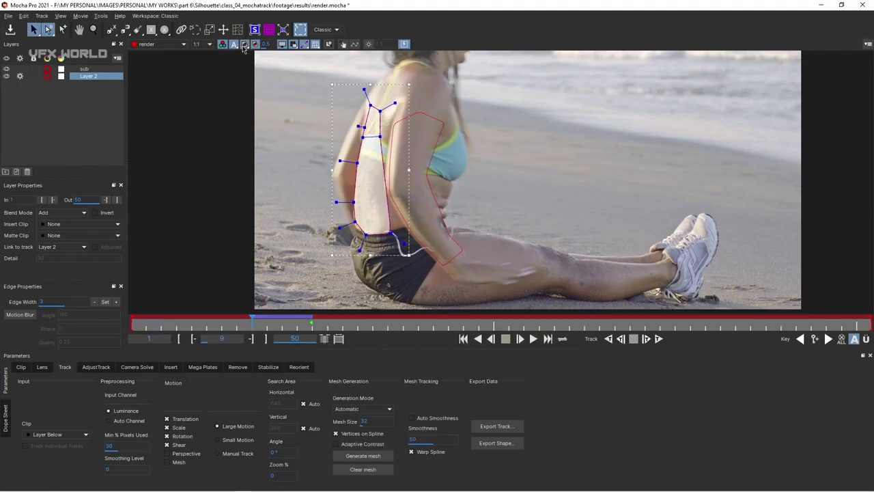
left_click(620, 338)
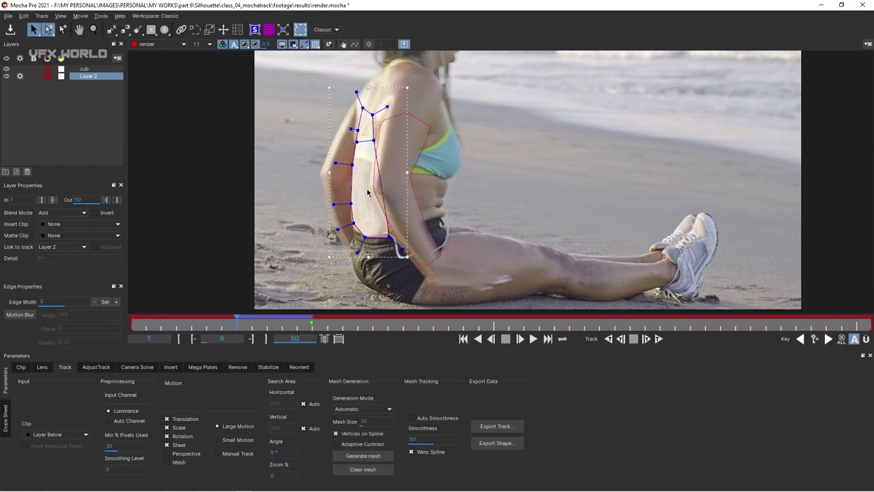
Step: Set the matte display opacity to 1 and inspect the back matte against the arm with overlays temporarily hidden
left_click(283, 44)
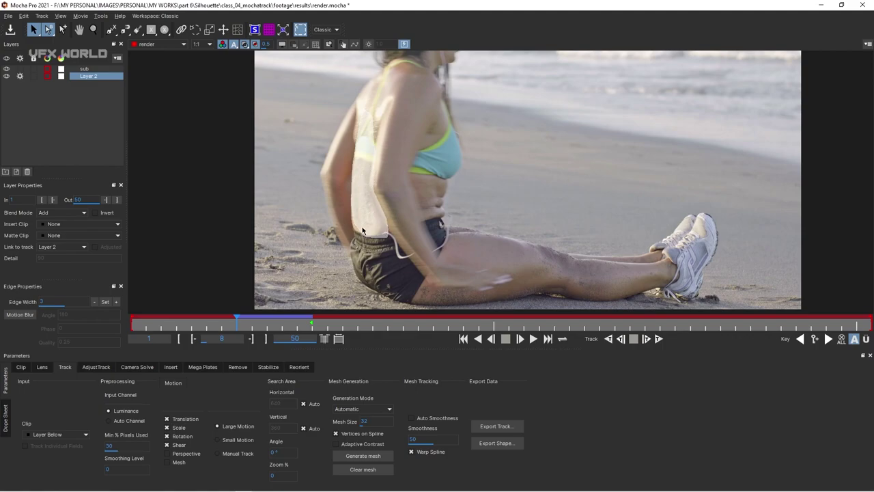
left_click(267, 44)
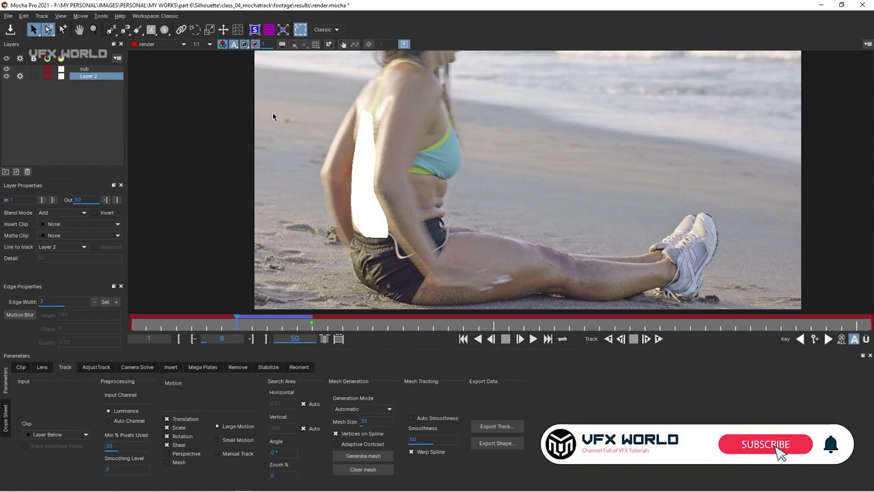
left_click(282, 44)
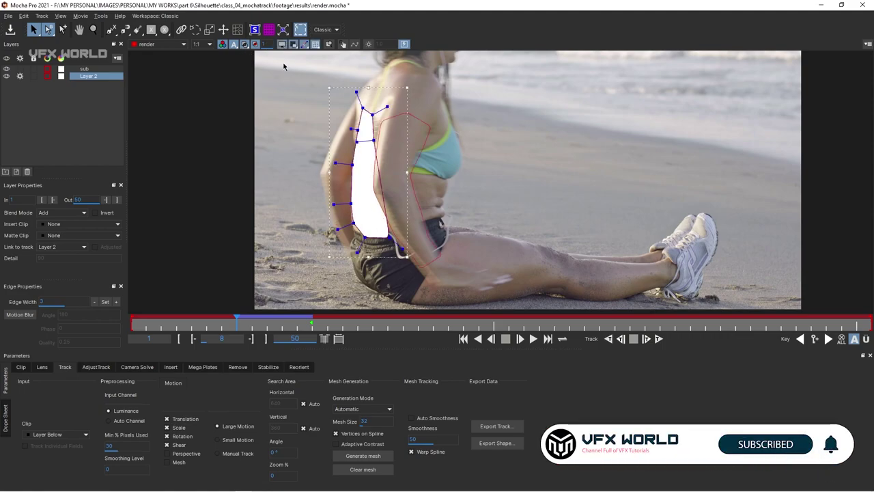
Step: Track the back layer backward to frame 4, reshaping its upper points around the shoulder at frame 6
left_click(620, 339)
left_click(620, 339)
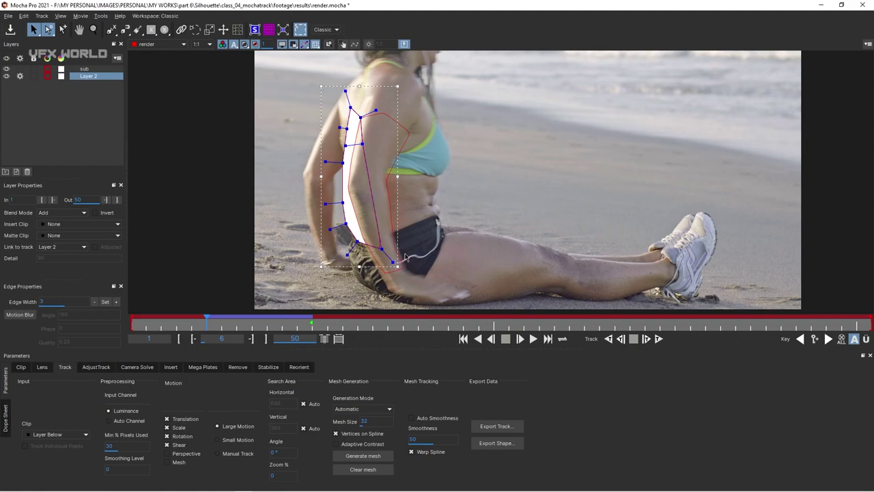
left_click_drag(361, 117, 342, 128)
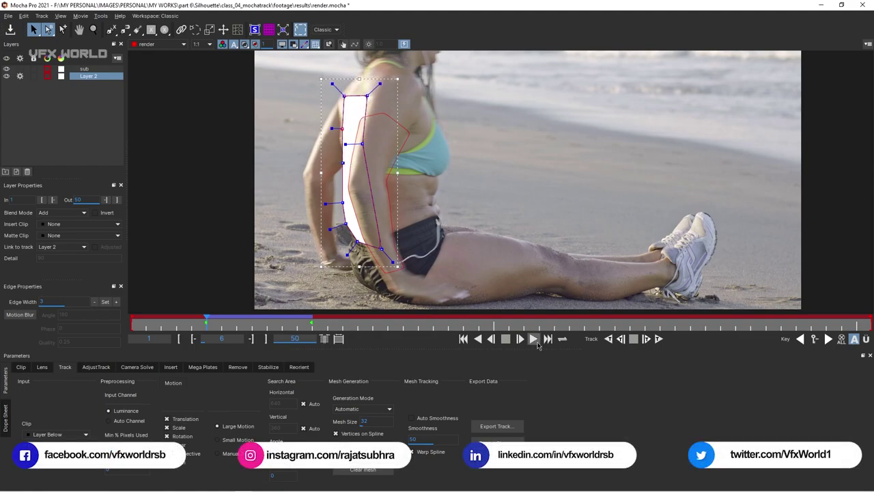
left_click(617, 336)
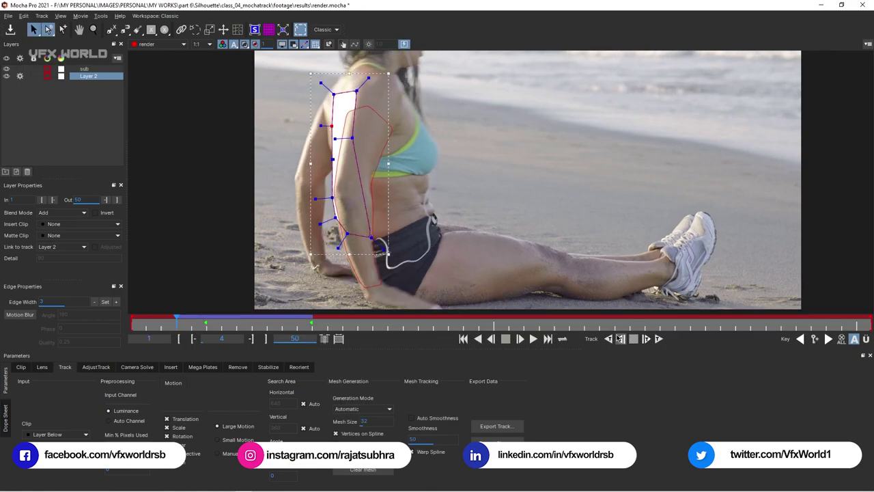
Step: Delete the sub layer, select the remaining back layer and return to frame 4
left_click_drag(176, 323, 268, 320)
left_click(88, 70)
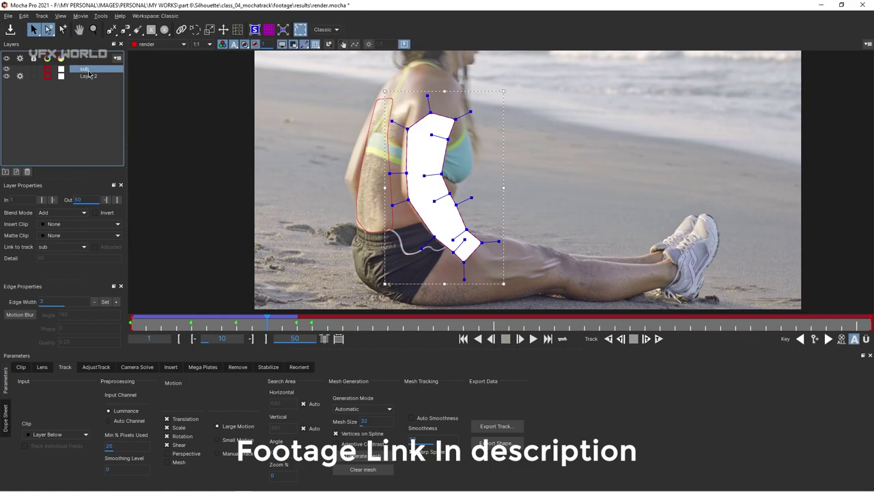
key("Delete")
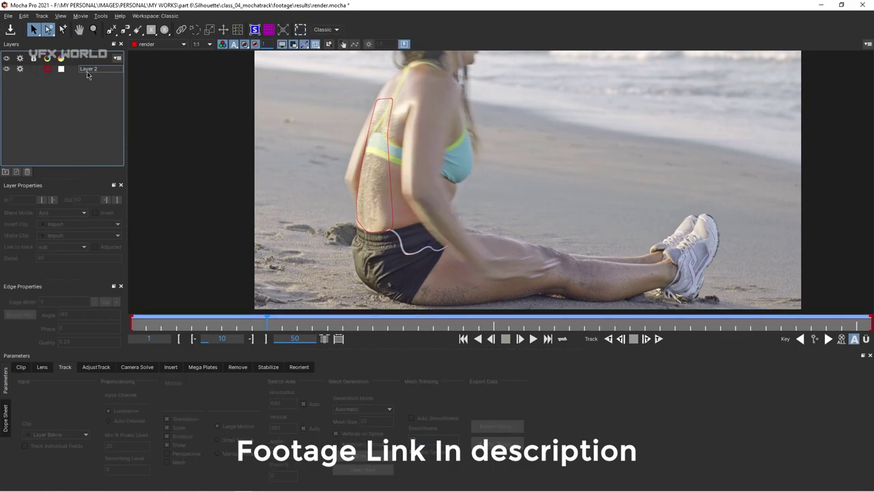
left_click(87, 71)
left_click_drag(267, 322, 173, 330)
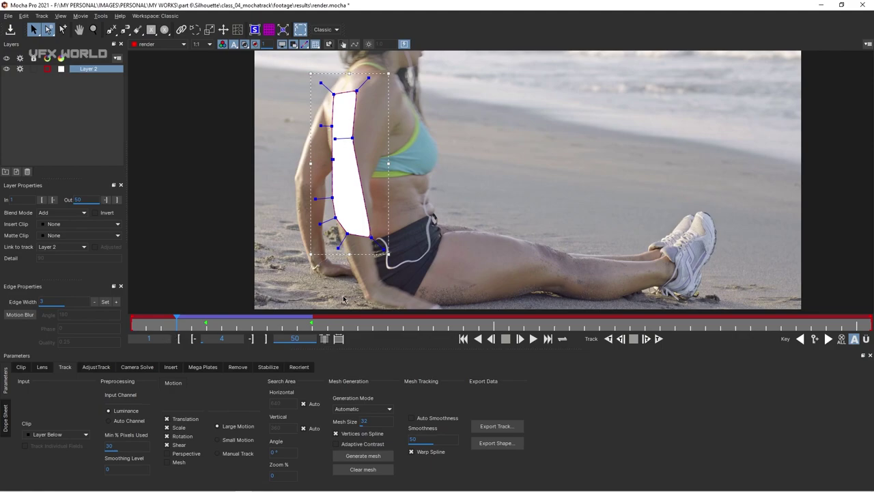
Step: Export the back layer's tracking data as After Effects Corner Pin (corner pin only) to render.txt on the Desktop
left_click(497, 426)
left_click(456, 237)
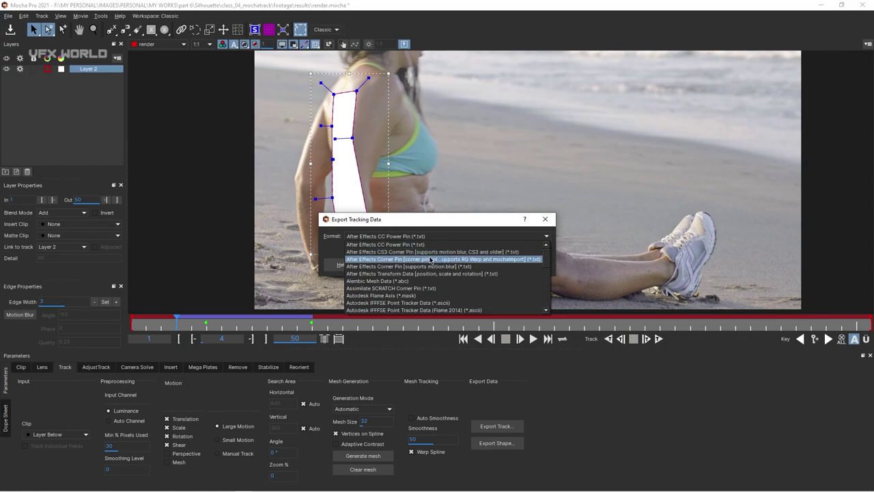
left_click(469, 259)
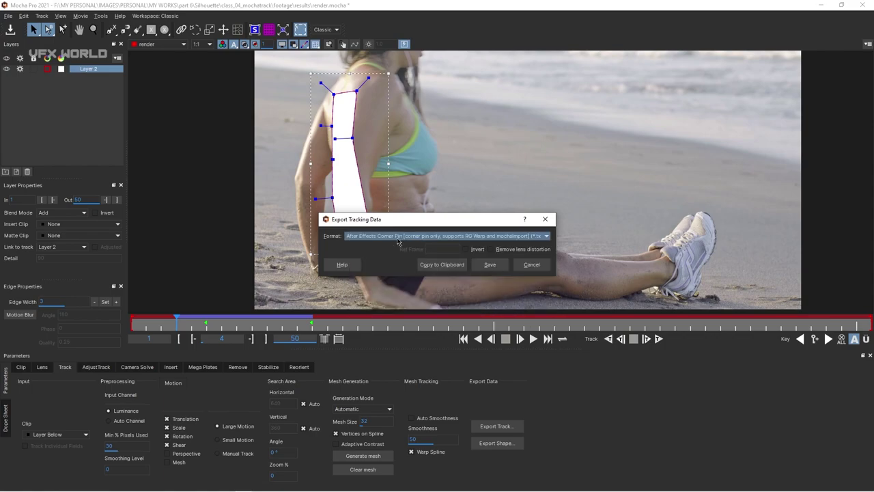
left_click(486, 266)
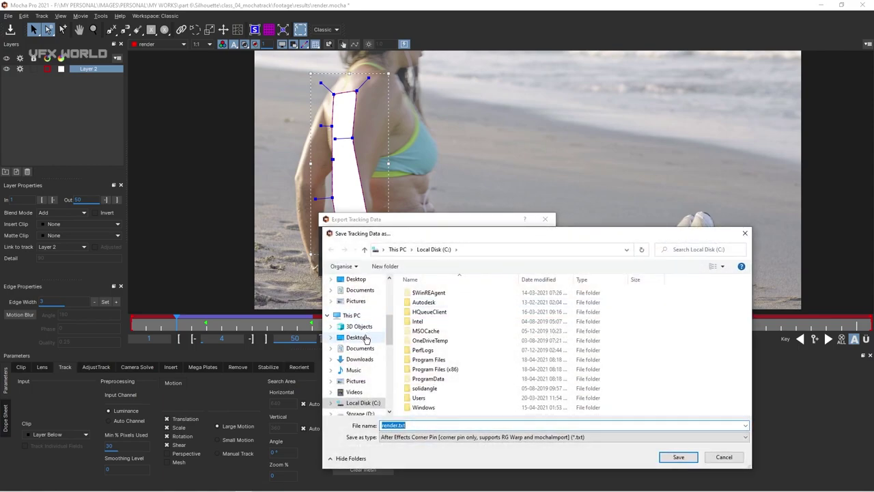
left_click(366, 339)
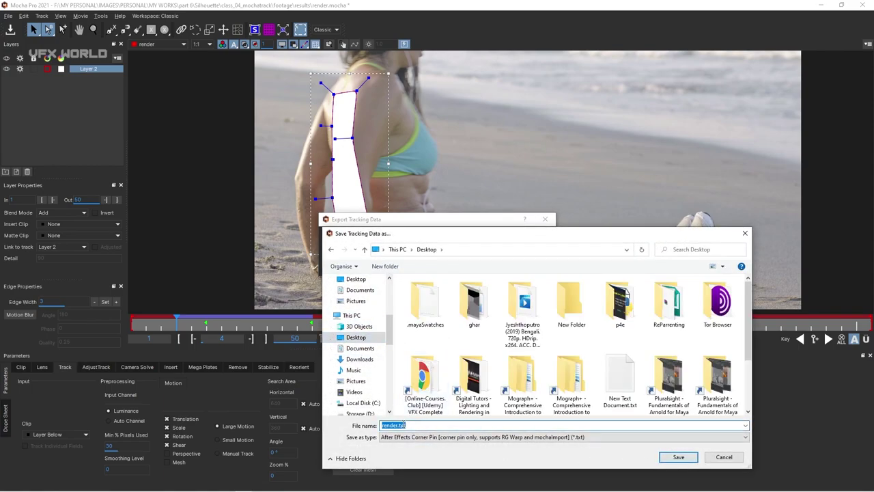
left_click(670, 457)
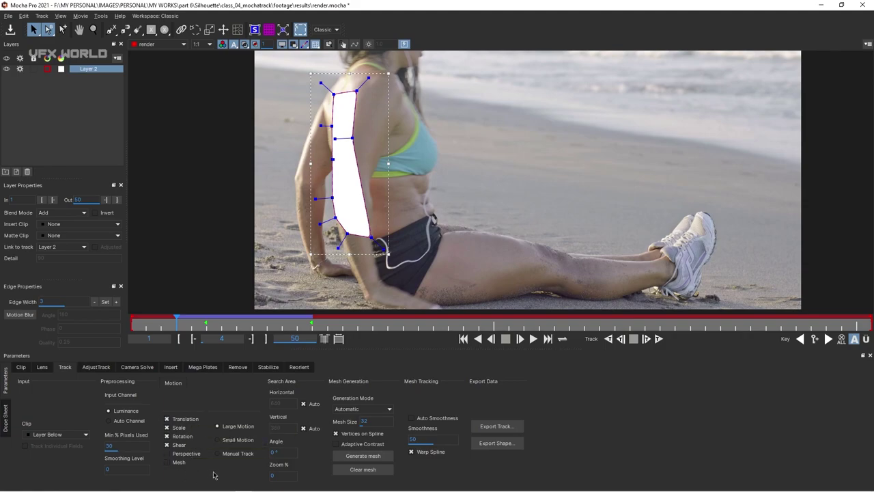
Step: Set the back layer's Min % Pixels Used to 100
left_click(119, 446)
type("100")
Step: Switch to Silhouette and delete the tracked layer together with its B-spline from the Roto node
left_click(194, 485)
left_click_drag(353, 262, 322, 240)
scroll(342, 247, "down", 6)
scroll(345, 247, "up", 6)
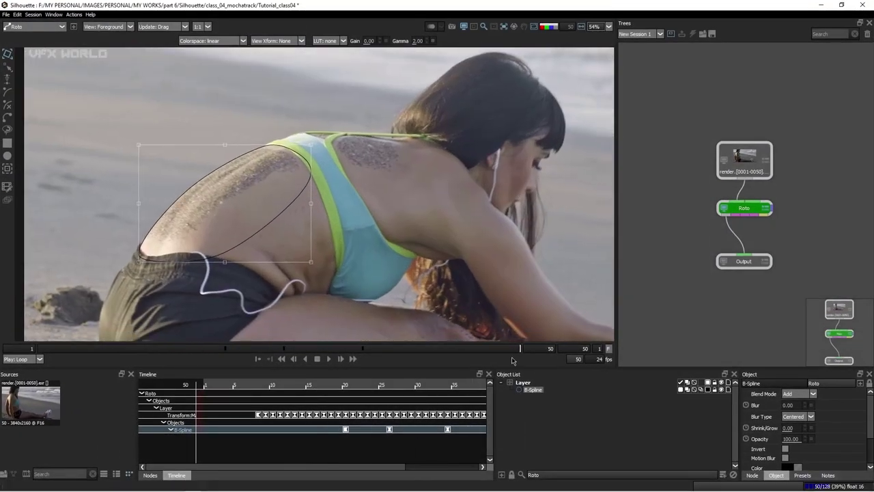
left_click(523, 383)
key("Delete")
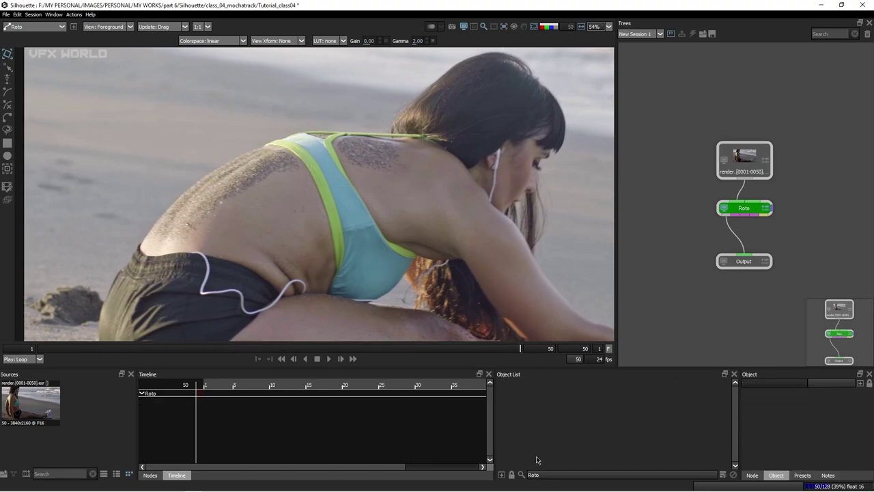
Step: Import the corner-pin data from render.txt on the Desktop as point tracks into the Roto node's Point Tracker
left_click(7, 168)
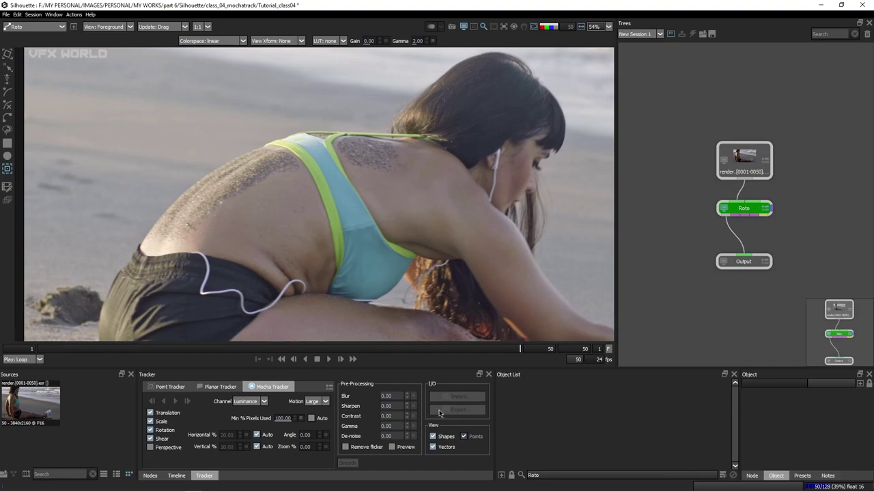
left_click(172, 388)
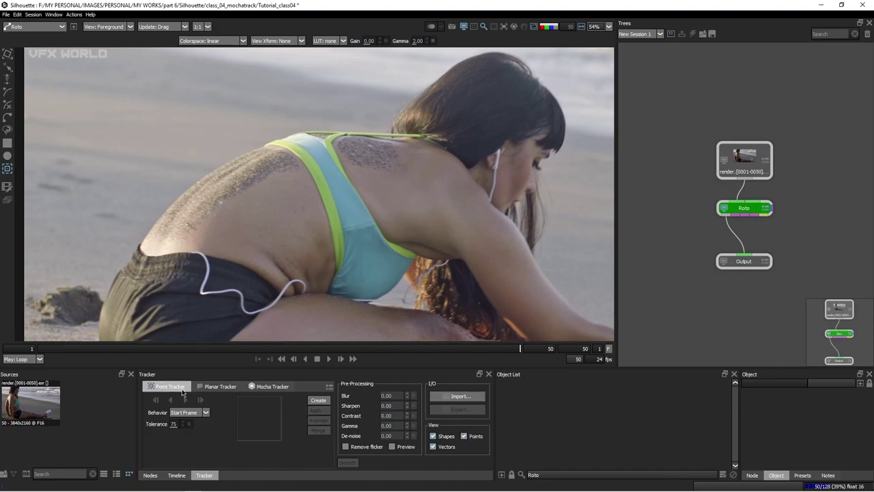
left_click(464, 396)
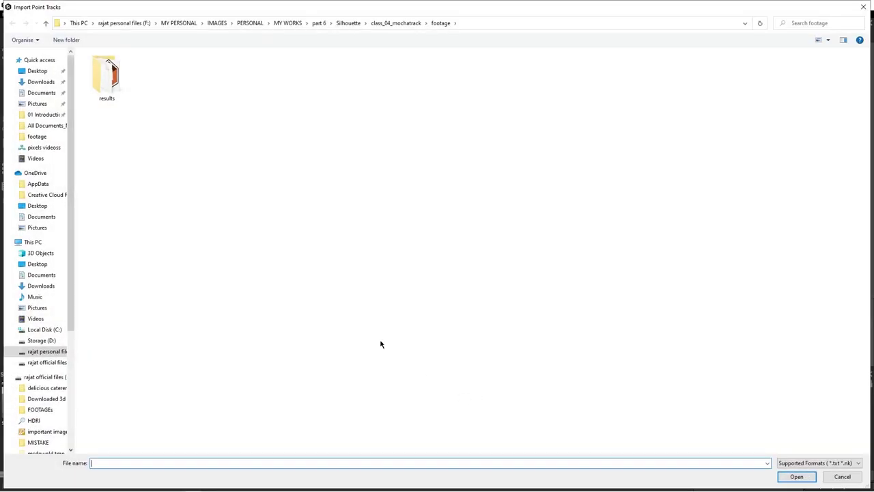
left_click(37, 205)
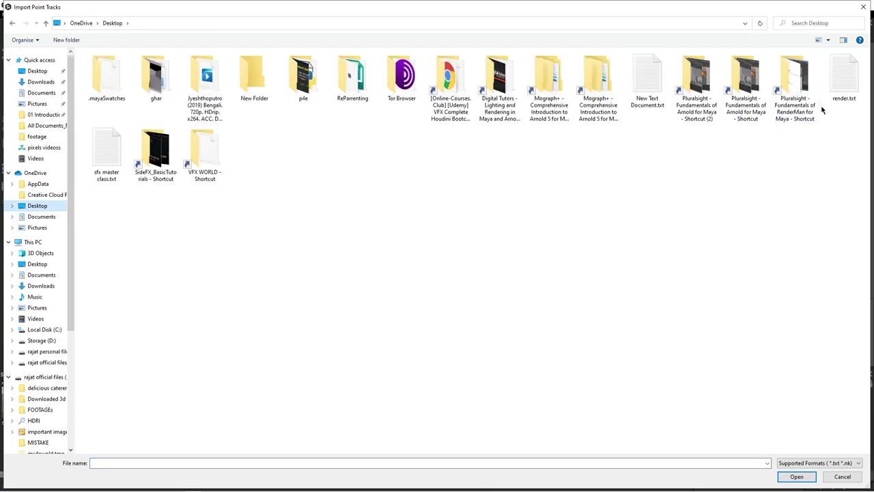
left_click(833, 101)
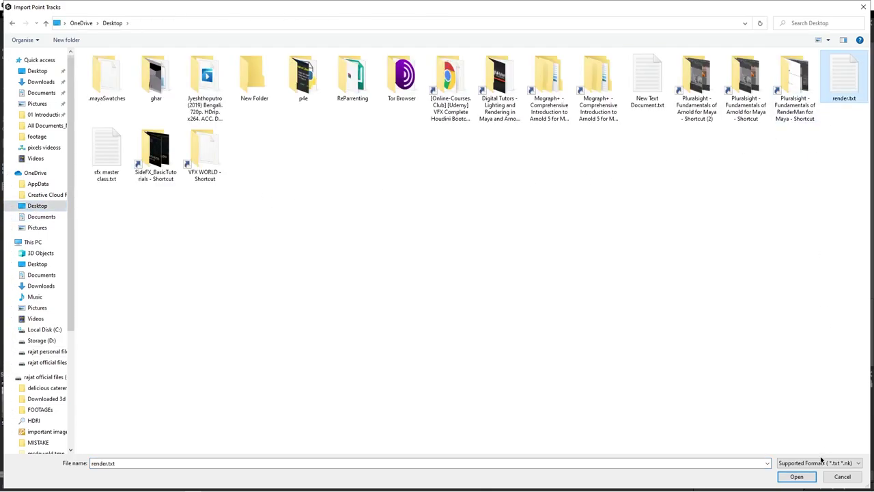
left_click(797, 476)
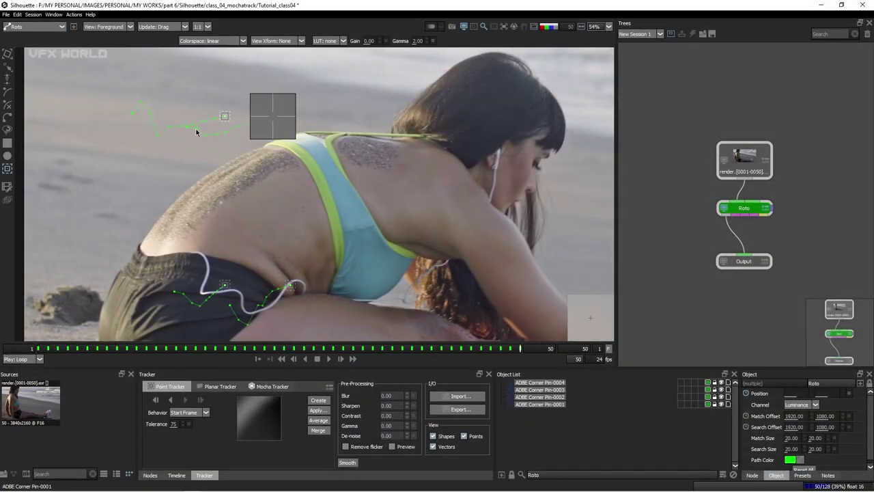
Step: Add a new layer and apply the four imported ADBE Corner Pin tracks to it as corner-pin tracking
left_click(721, 474)
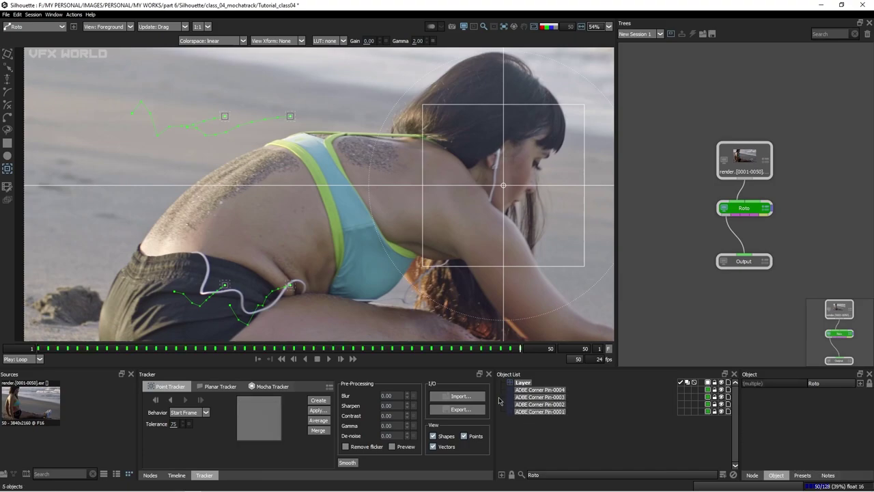
left_click(318, 410)
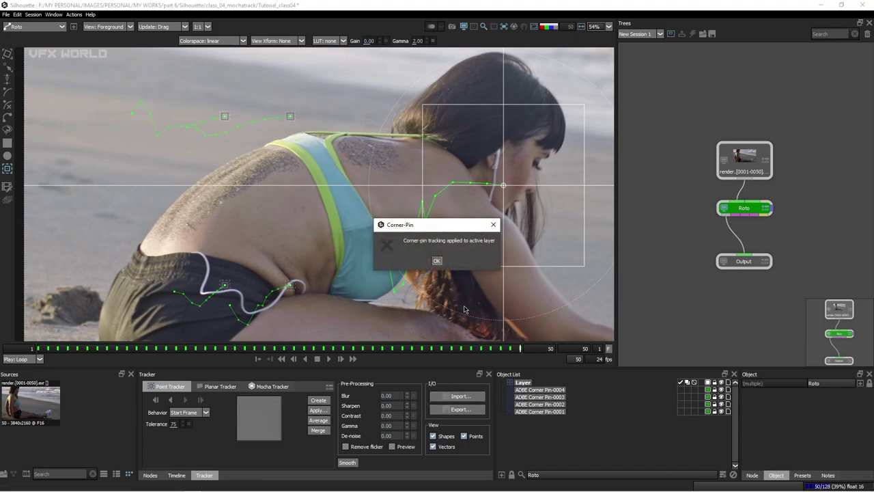
left_click(437, 261)
Step: On frame 9, draw a closed B-spline around the woman's back inside the tracked layer
left_click(523, 382)
left_click_drag(94, 351, 117, 348)
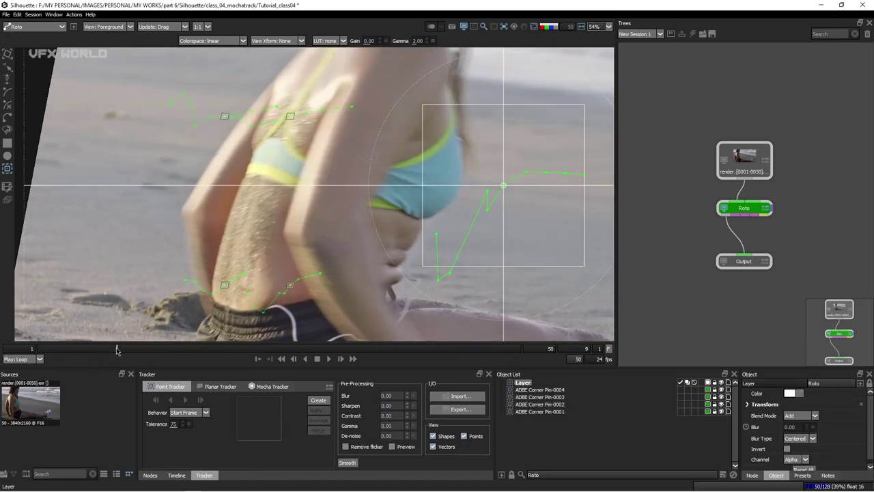
key("b")
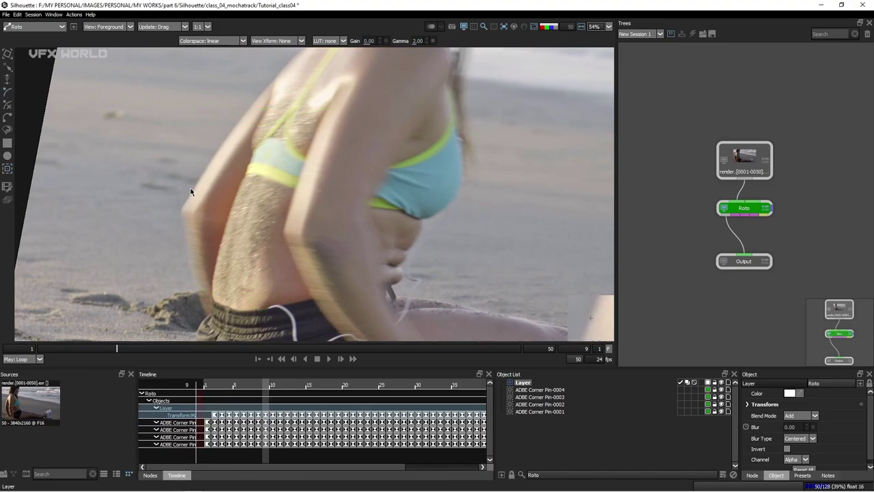
left_click(266, 111)
left_click(216, 272)
left_click(215, 311)
left_click(255, 314)
left_click(293, 263)
left_click(302, 174)
left_click(306, 125)
left_click(302, 86)
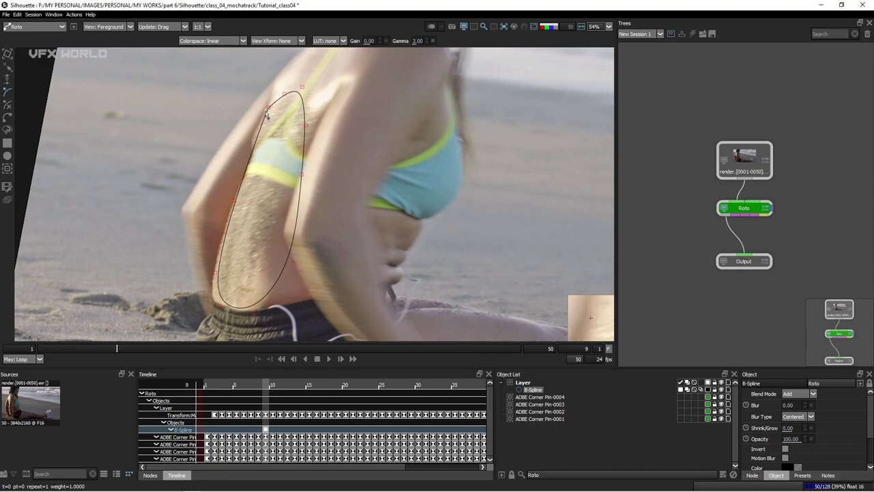
Step: Scrub through frames 10 and 11 to check the B-spline against the back's motion, and return to frame 9
left_click(124, 350)
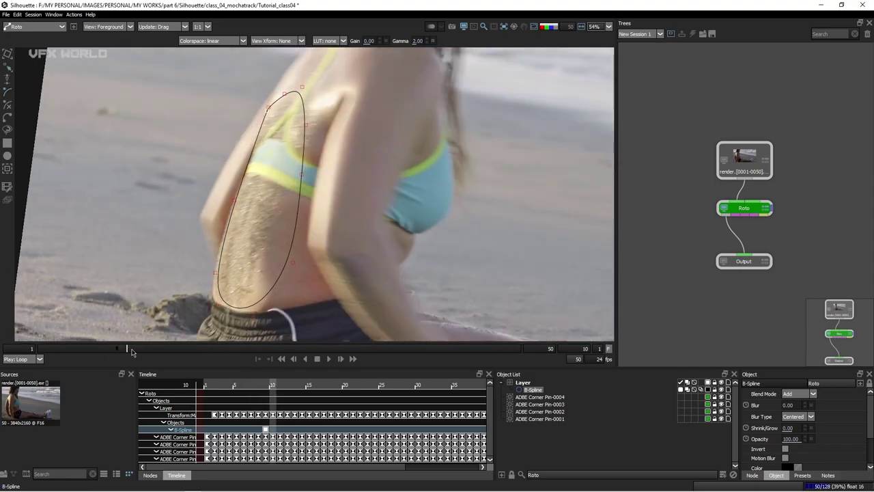
left_click(135, 349)
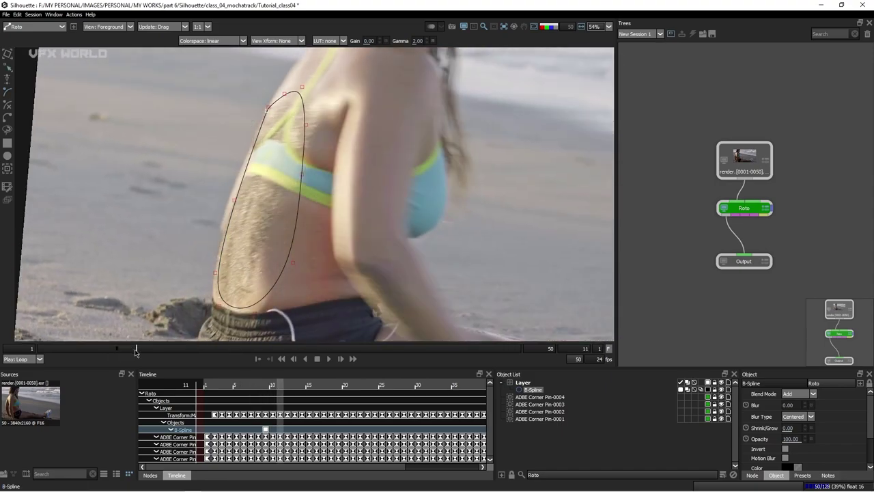
left_click_drag(136, 349, 120, 349)
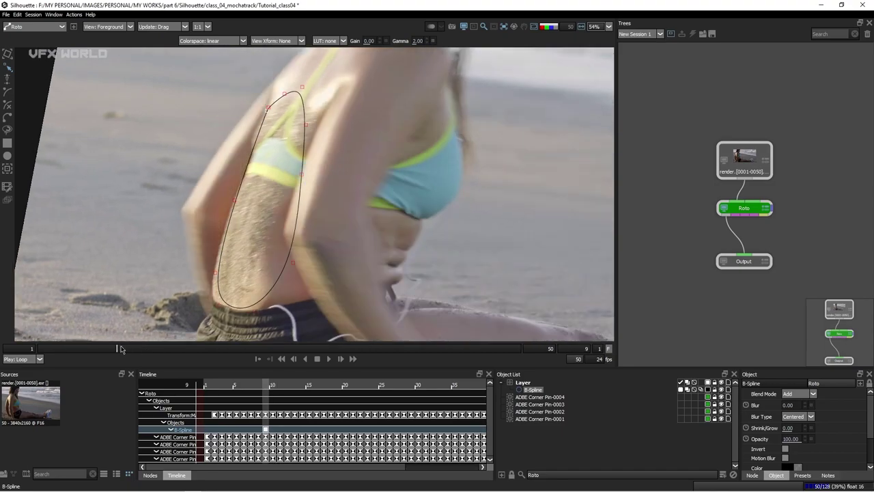